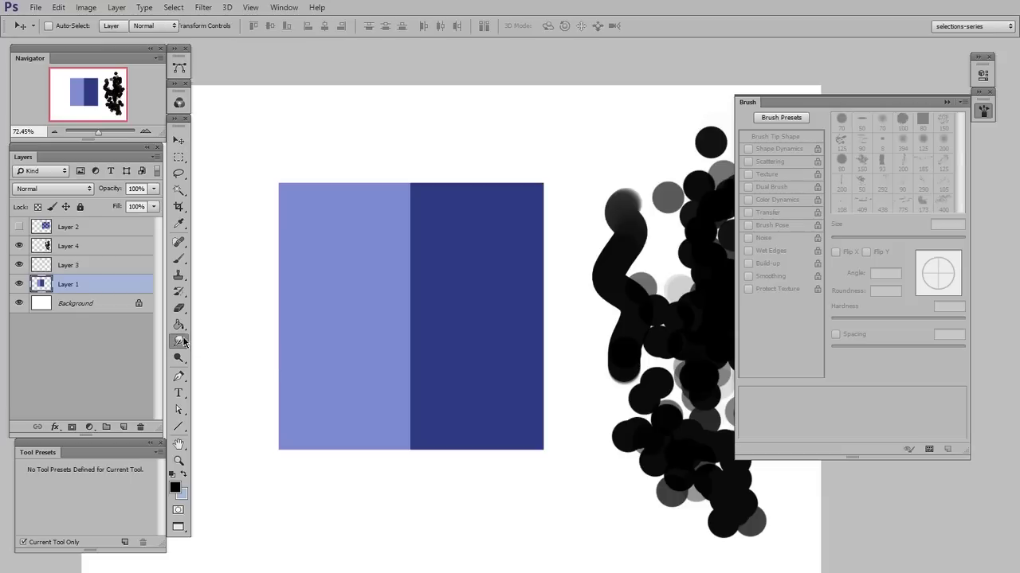
Step: Smudge the light/dark blue boundary into a soft band and dock the Tool Presets panel with the others
mouse_move(406, 241)
left_mouse_down()
mouse_move(415, 366)
mouse_move(417, 199)
mouse_move(419, 380)
mouse_move(419, 183)
mouse_move(412, 472)
mouse_move(396, 198)
mouse_move(389, 420)
mouse_move(385, 262)
mouse_move(428, 316)
mouse_move(412, 380)
left_mouse_up()
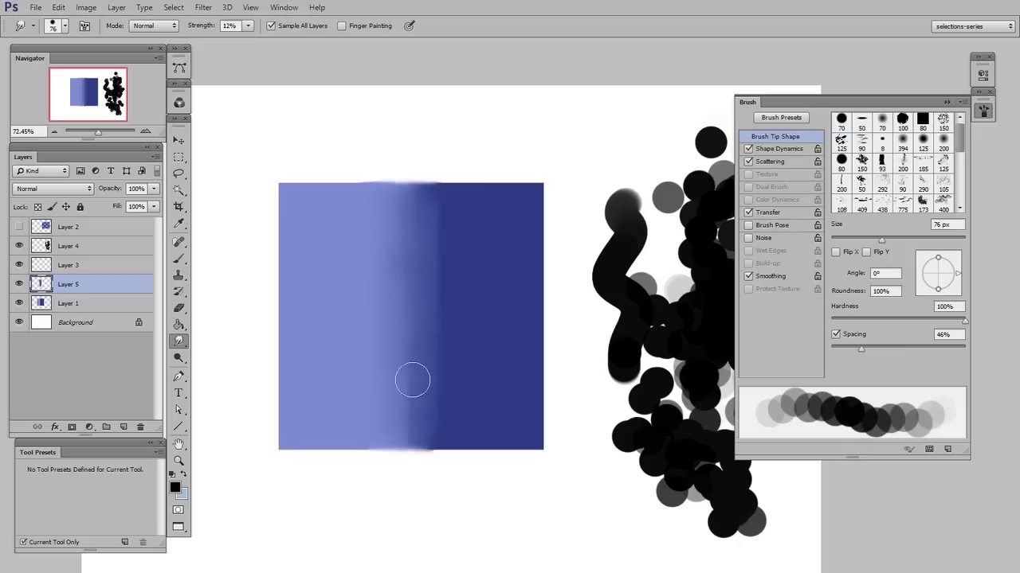
left_click_drag(115, 451, 134, 461)
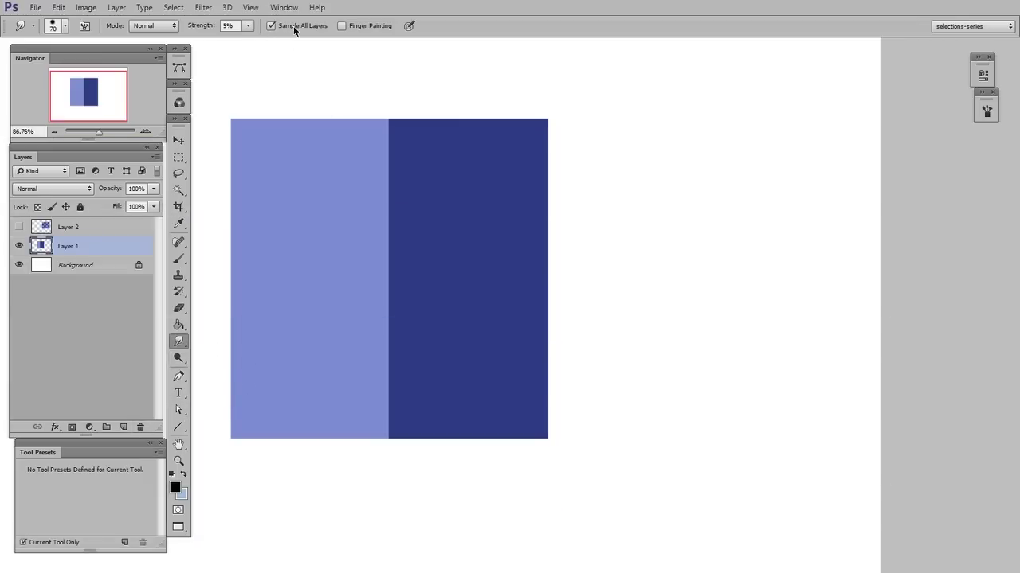
Step: On a new layer at 79% Smudge strength, smudge a zigzag across the blue boundary
key("7")
key("9")
key("ctrl+shift+alt+n")
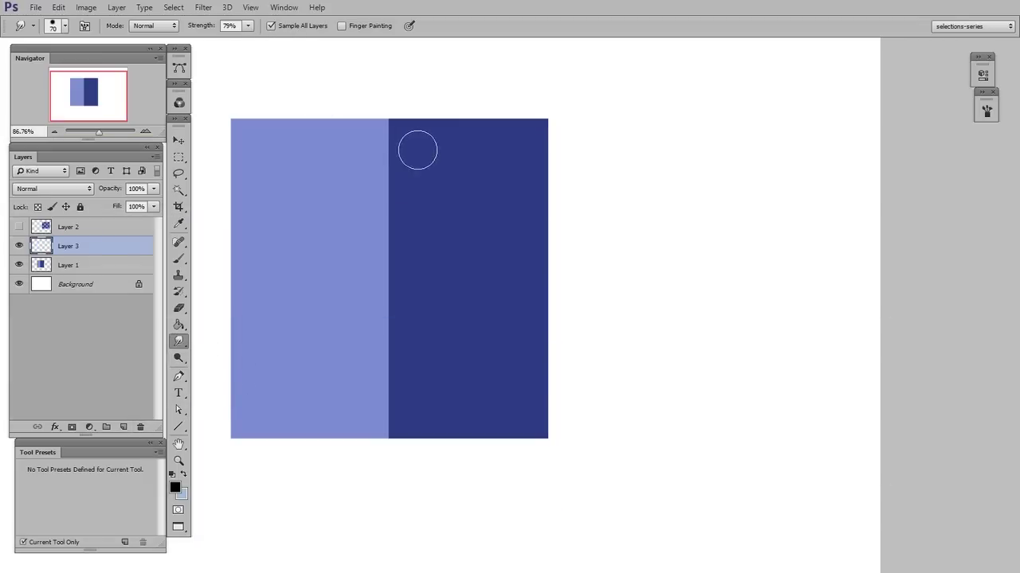
mouse_move(417, 148)
left_mouse_down()
mouse_move(412, 224)
mouse_move(358, 338)
mouse_move(405, 393)
mouse_move(388, 320)
mouse_move(376, 340)
mouse_move(473, 305)
left_mouse_up()
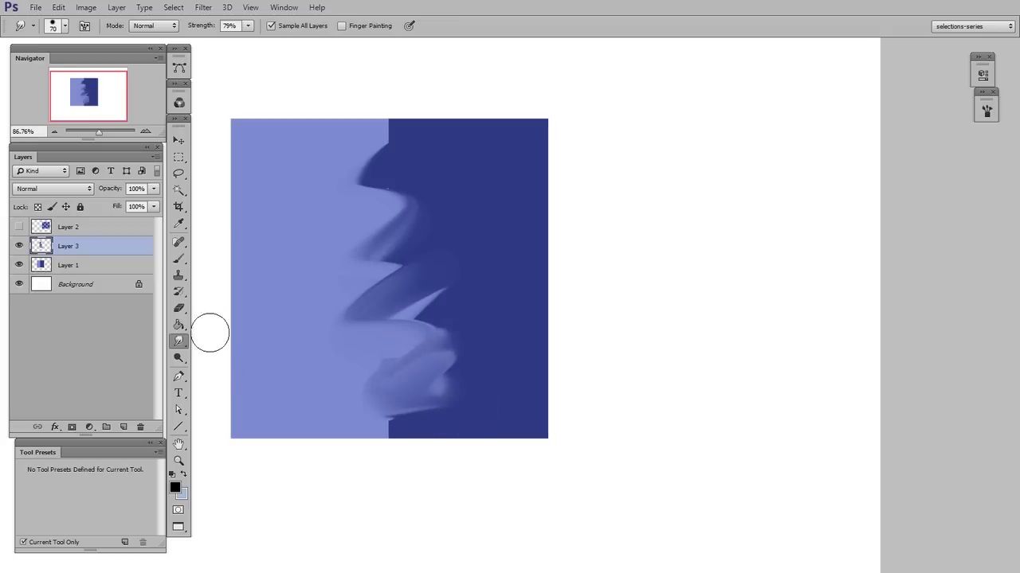
Step: Test moving the smudge strokes to the right with the Move tool, then undo the move
left_click(179, 140)
mouse_move(420, 387)
left_mouse_down()
mouse_move(443, 367)
mouse_move(689, 411)
left_mouse_up()
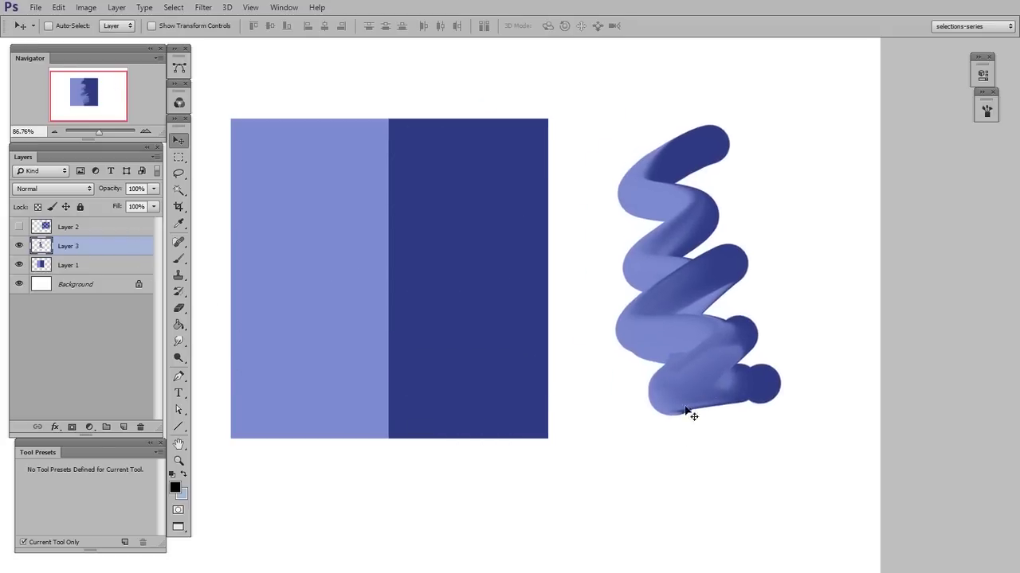
key("ctrl+z")
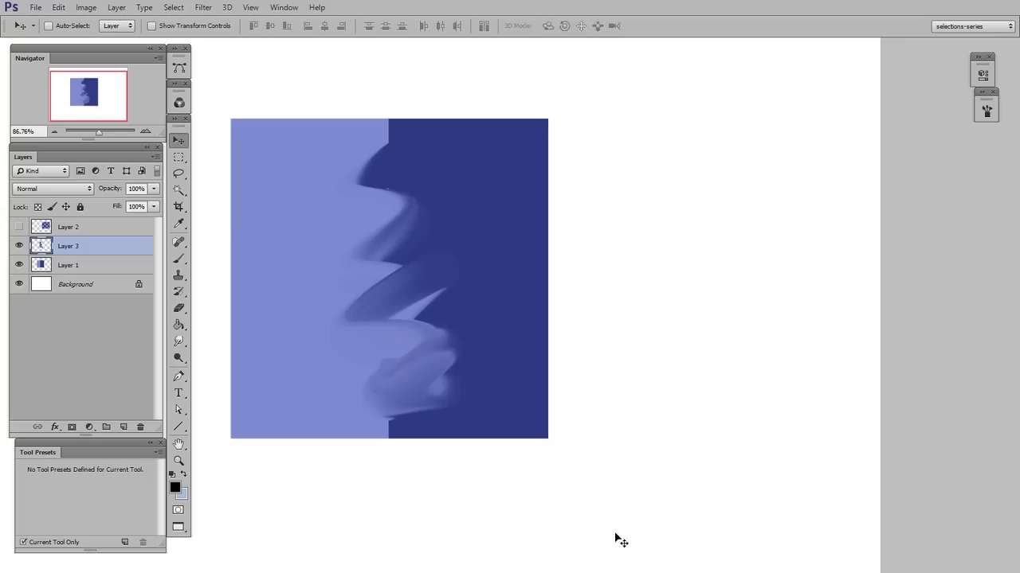
Step: Erase parts of the smudge with a 146 px eraser, then delete Layer 3 and add a fresh layer
key("e")
right_click(446, 328)
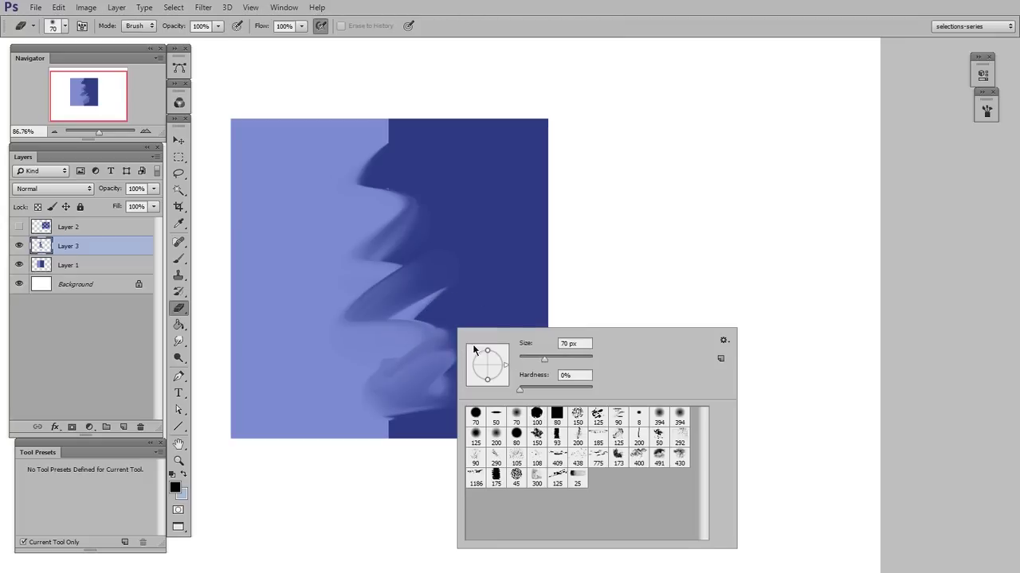
key("Return")
right_click(448, 353, "alt")
mouse_move(430, 398)
left_mouse_down()
mouse_move(453, 282)
mouse_move(465, 337)
mouse_move(346, 449)
mouse_move(417, 458)
left_mouse_up()
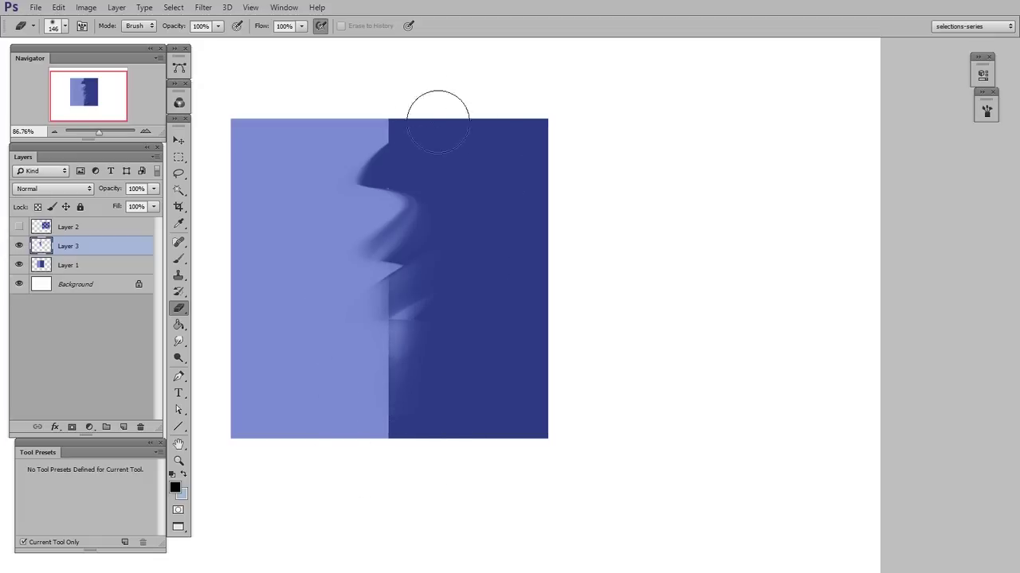
left_click_drag(456, 311, 430, 347)
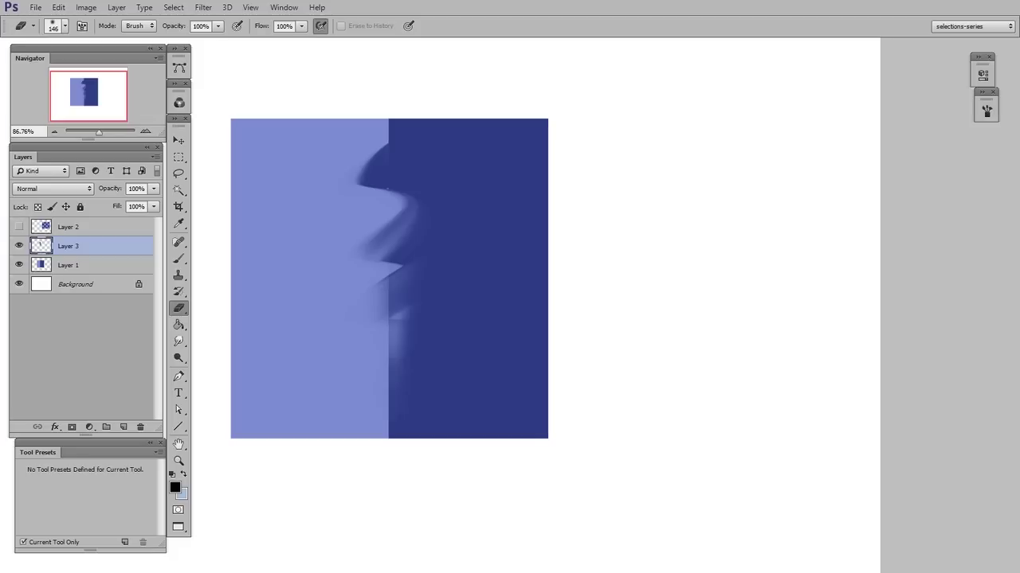
left_click_drag(88, 246, 139, 428)
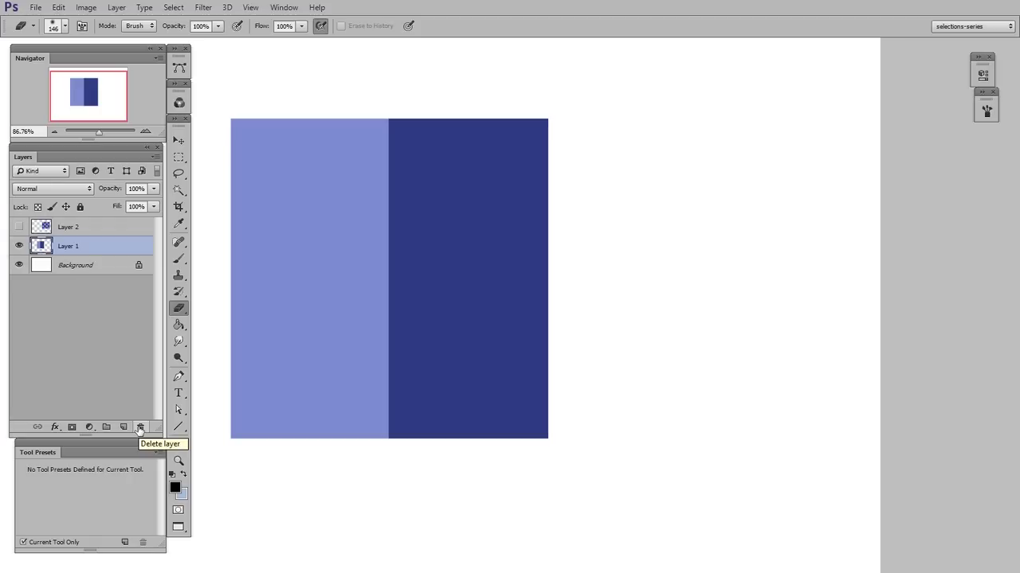
key("ctrl+shift+alt+n")
Step: Zoom in on the boundary, try a smudge stroke, undo it, and zoom back out
key("z")
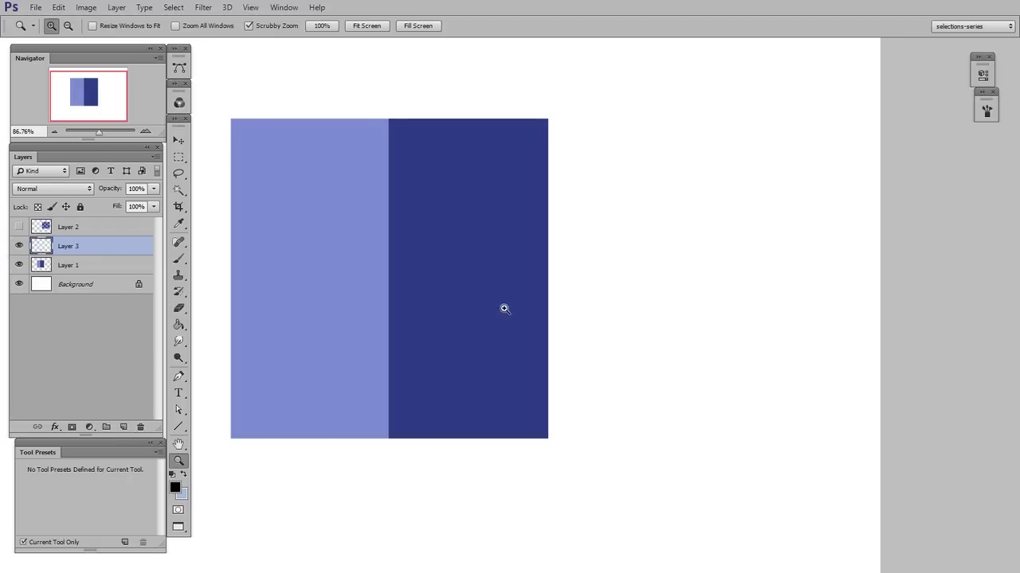
left_click_drag(502, 308, 535, 353)
key("b")
left_click(179, 341)
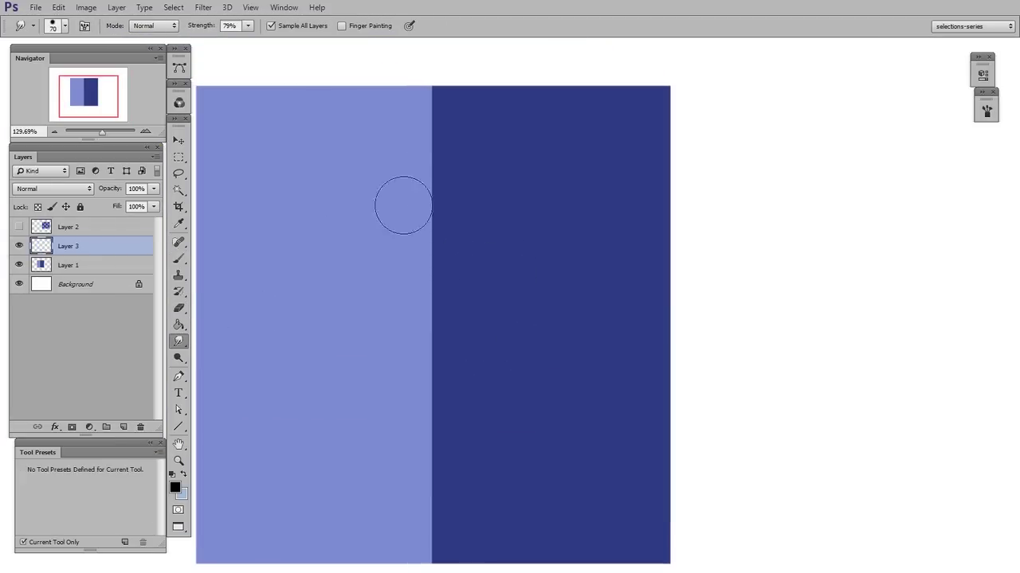
mouse_move(400, 205)
left_mouse_down()
mouse_move(423, 271)
mouse_move(434, 439)
left_mouse_up()
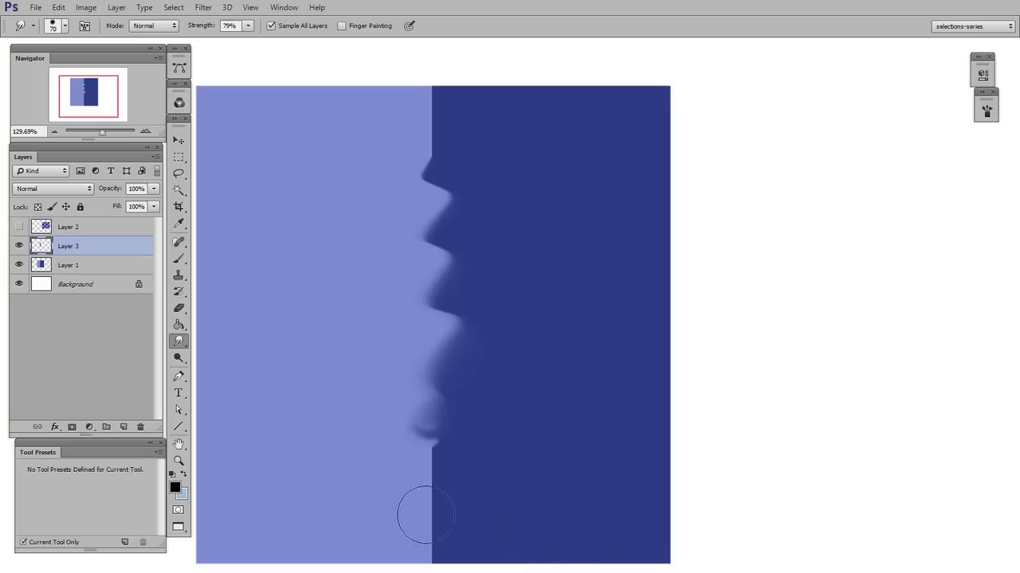
key("ctrl+z")
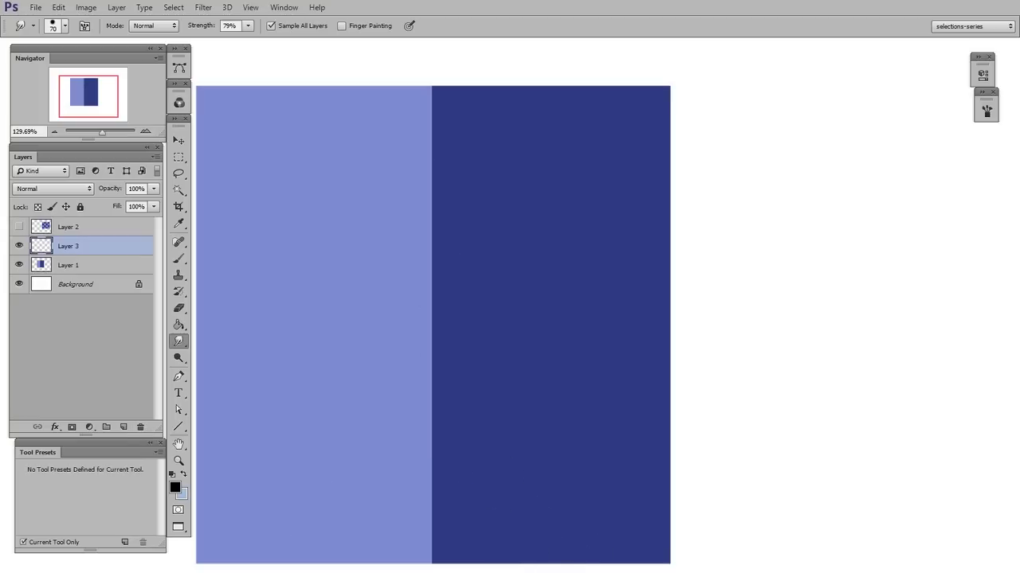
left_click_drag(597, 346, 451, 318)
Step: On new Layer 4, paint a black wavy brush stroke right of the rectangles
key("ctrl+shift+alt+n")
key("b")
right_click(605, 294)
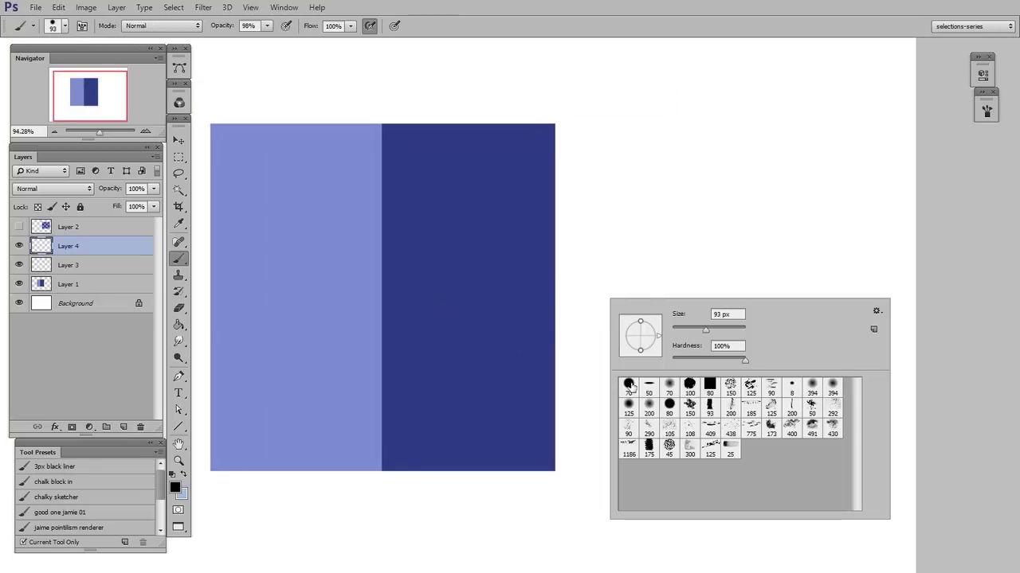
key("Escape")
mouse_move(658, 151)
left_mouse_down()
mouse_move(669, 177)
mouse_move(660, 371)
left_mouse_up()
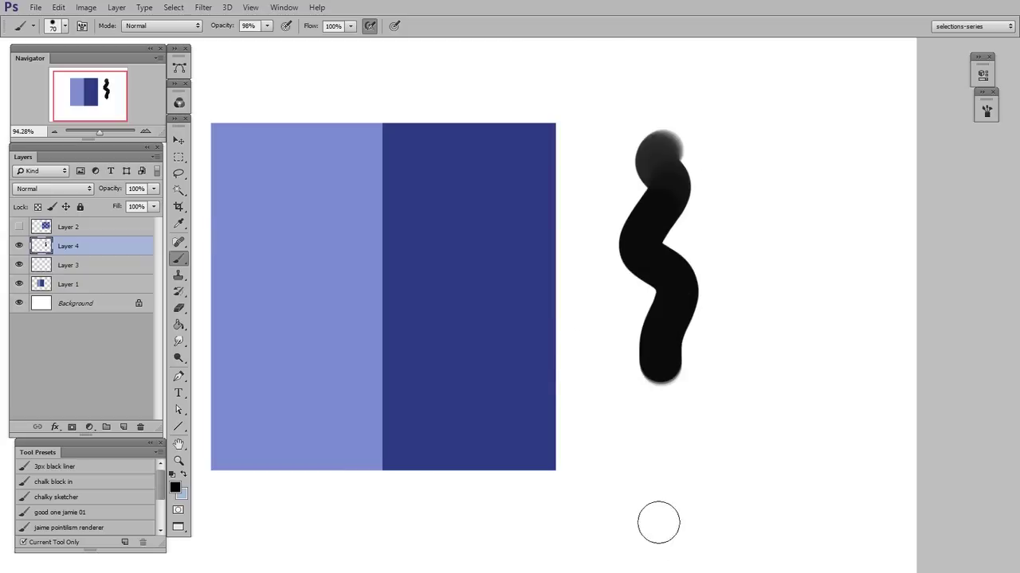
Step: In the Brush panel, widen the tip spacing to 46% and enable Scattering at 171%
left_click(985, 120)
scroll(637, 319, "down", 3)
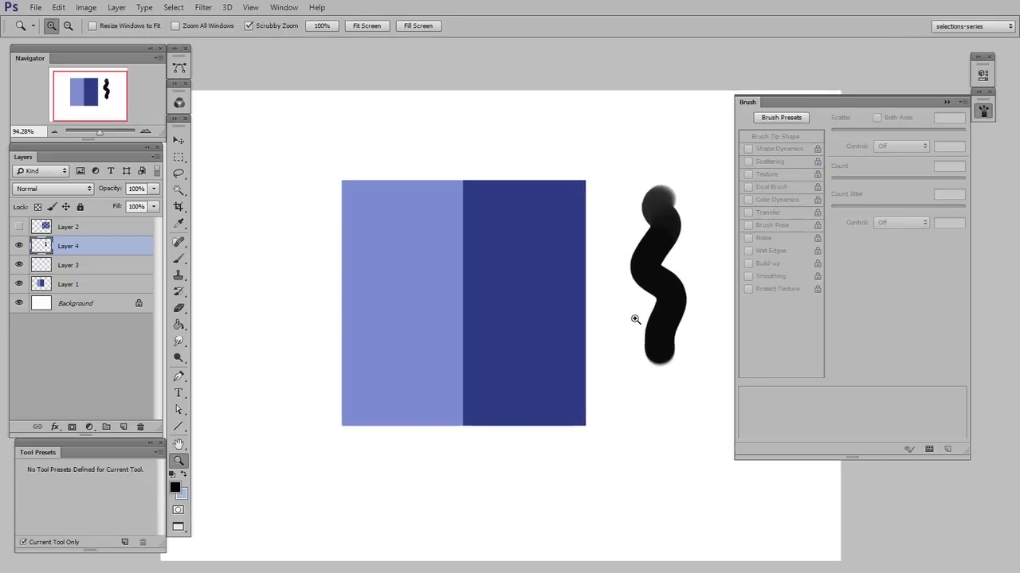
mouse_move(638, 319)
left_mouse_down()
mouse_move(555, 337)
mouse_move(540, 351)
left_mouse_up()
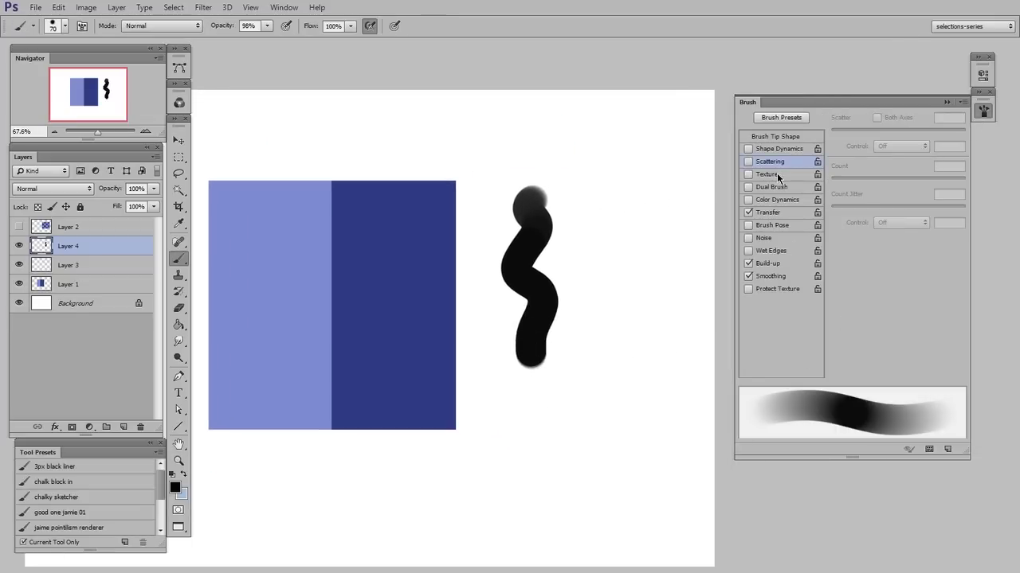
left_click(795, 137)
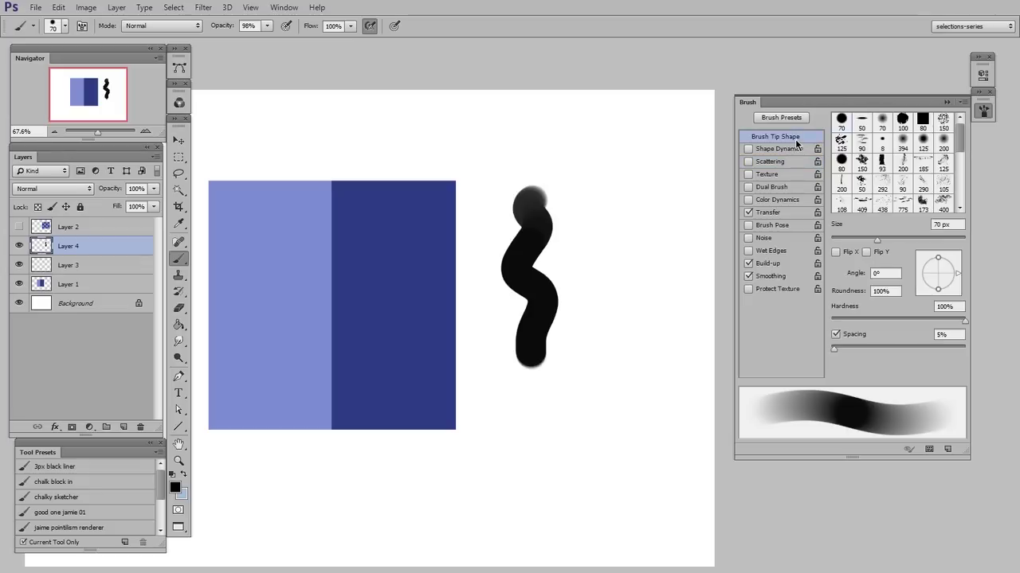
mouse_move(834, 349)
left_mouse_down()
mouse_move(866, 348)
mouse_move(854, 352)
left_mouse_up()
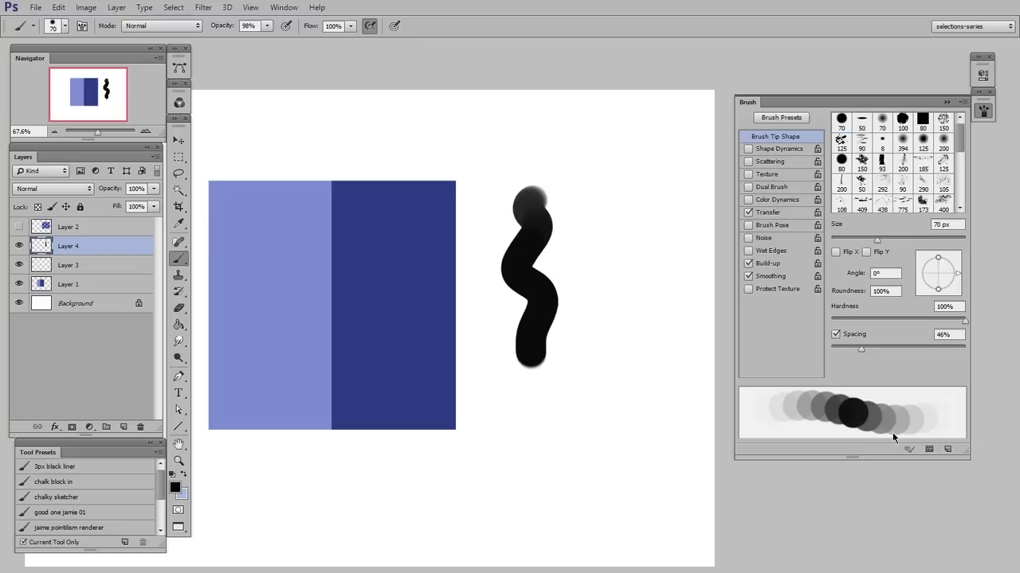
left_click(774, 161)
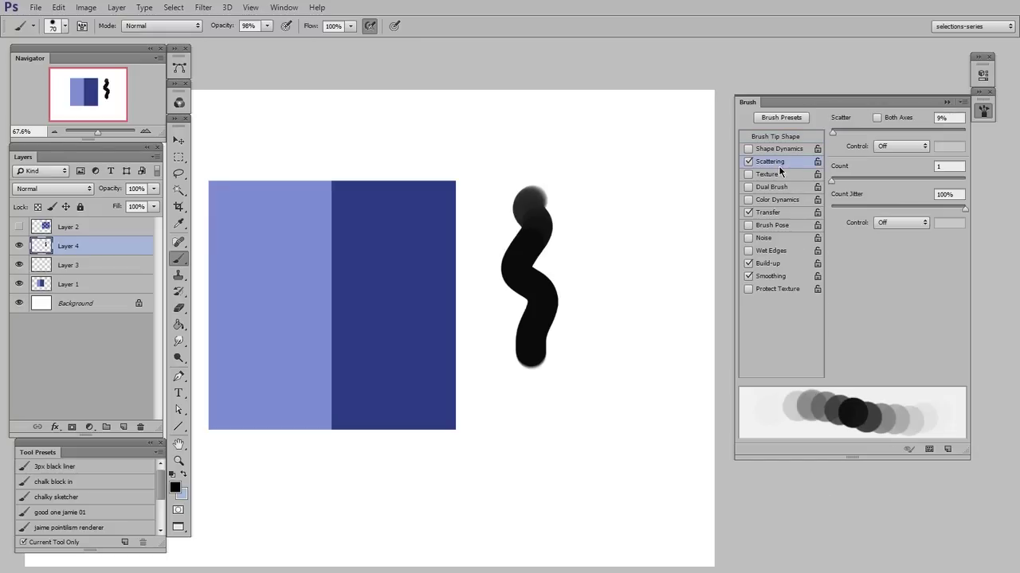
left_click_drag(842, 136, 854, 136)
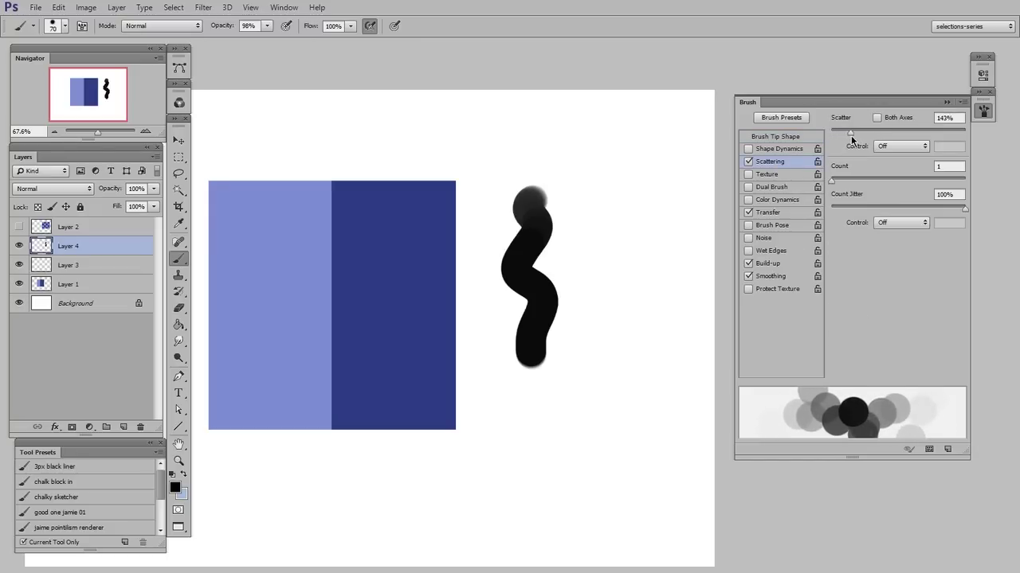
left_click_drag(592, 280, 573, 293)
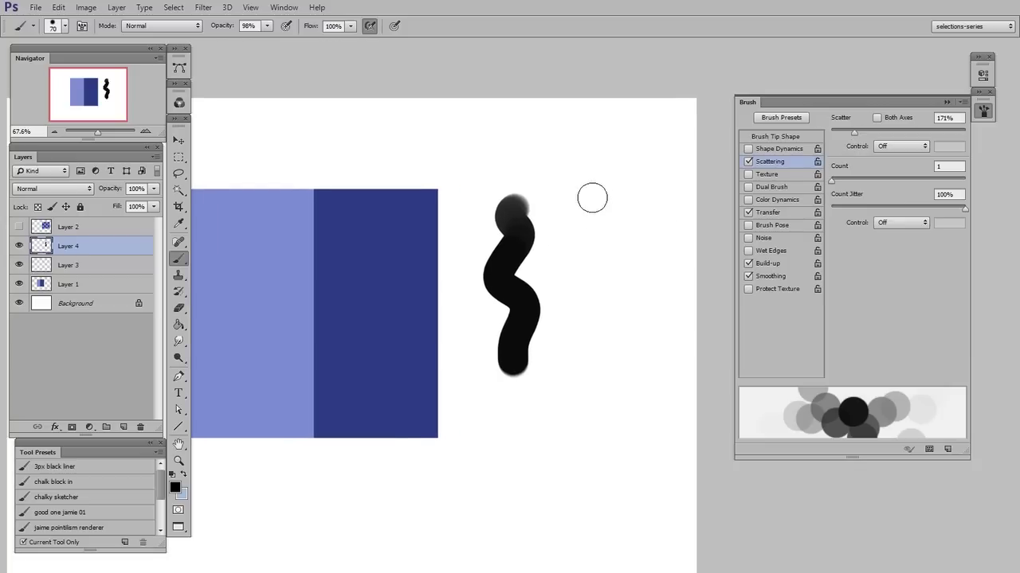
Step: Paint a column of scattered black dabs beside the wavy stroke
left_click_drag(576, 225, 609, 394)
mouse_move(628, 192)
left_mouse_down()
mouse_move(613, 368)
mouse_move(593, 413)
mouse_move(604, 151)
mouse_move(590, 197)
mouse_move(583, 370)
mouse_move(523, 426)
mouse_move(605, 341)
mouse_move(612, 458)
mouse_move(627, 456)
mouse_move(649, 295)
mouse_move(566, 423)
mouse_move(603, 239)
left_mouse_up()
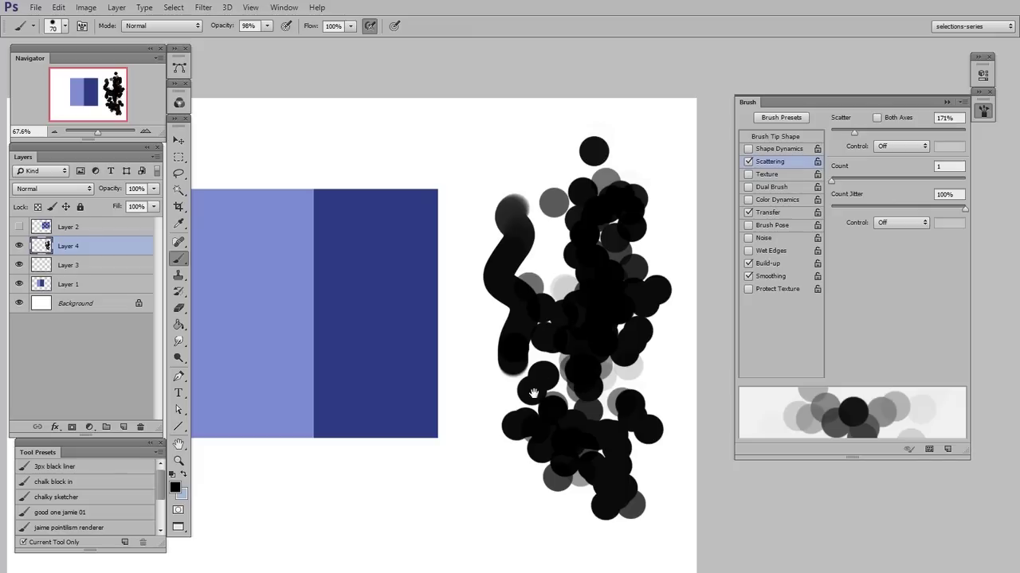
left_click_drag(533, 393, 608, 371)
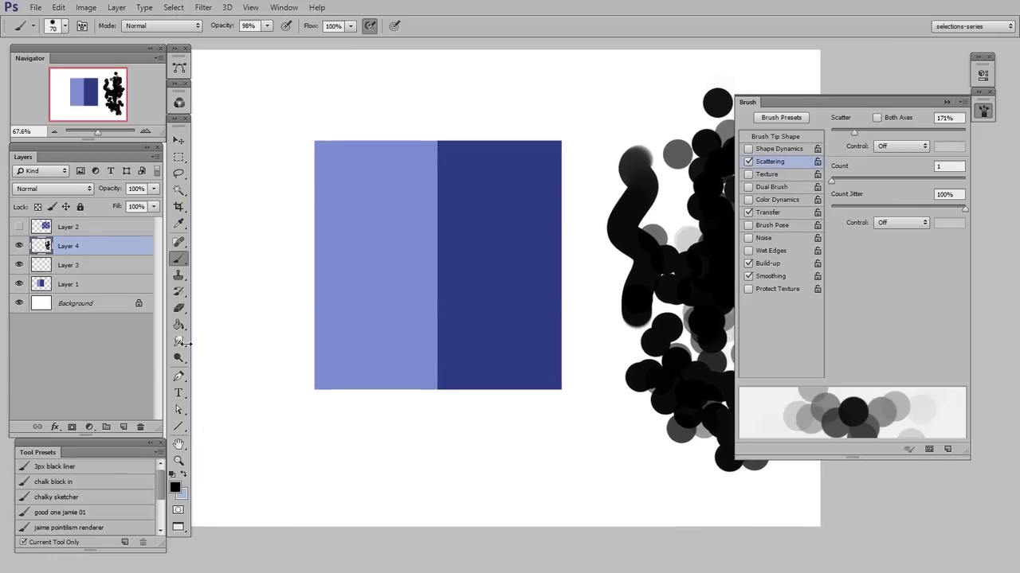
Step: Give the Smudge brush 44% spacing and a reduced Scattering amount
left_click(179, 342)
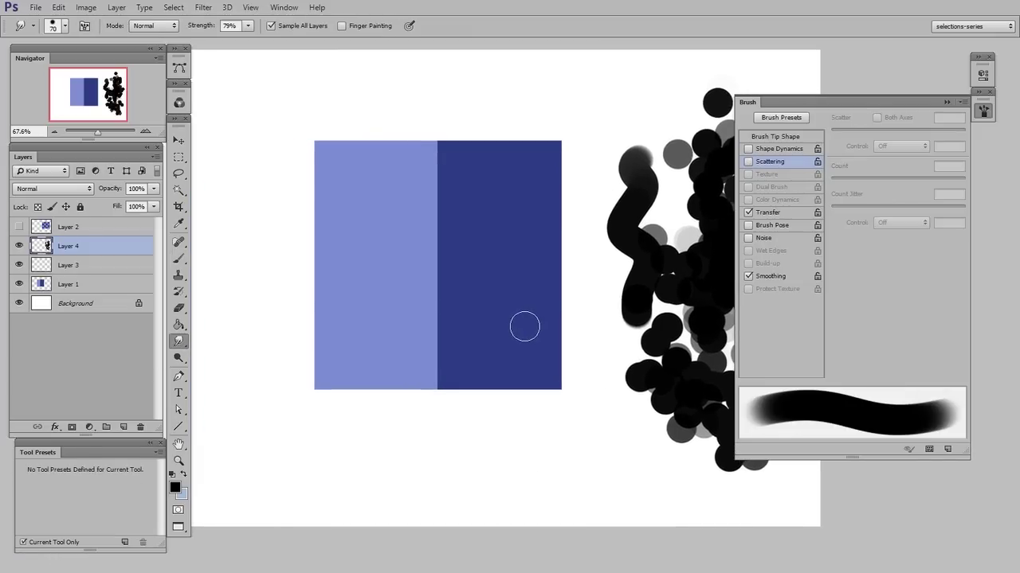
left_click(789, 137)
left_click_drag(832, 349, 860, 349)
left_click(799, 163)
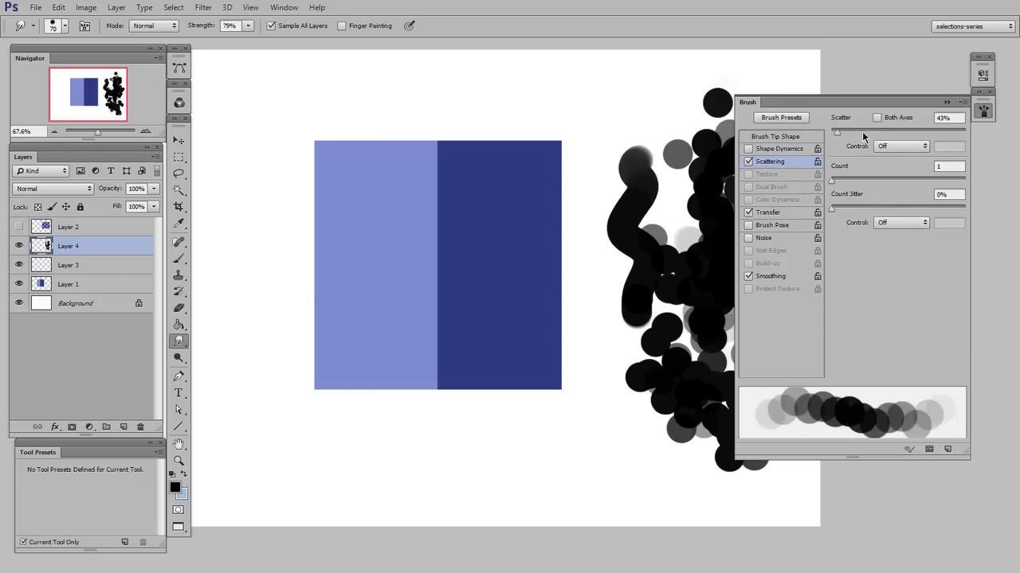
left_click_drag(838, 133, 848, 133)
left_click(797, 137)
Step: On a new layer above Layer 1, smudge the blue boundary at 23% strength
left_click(78, 286)
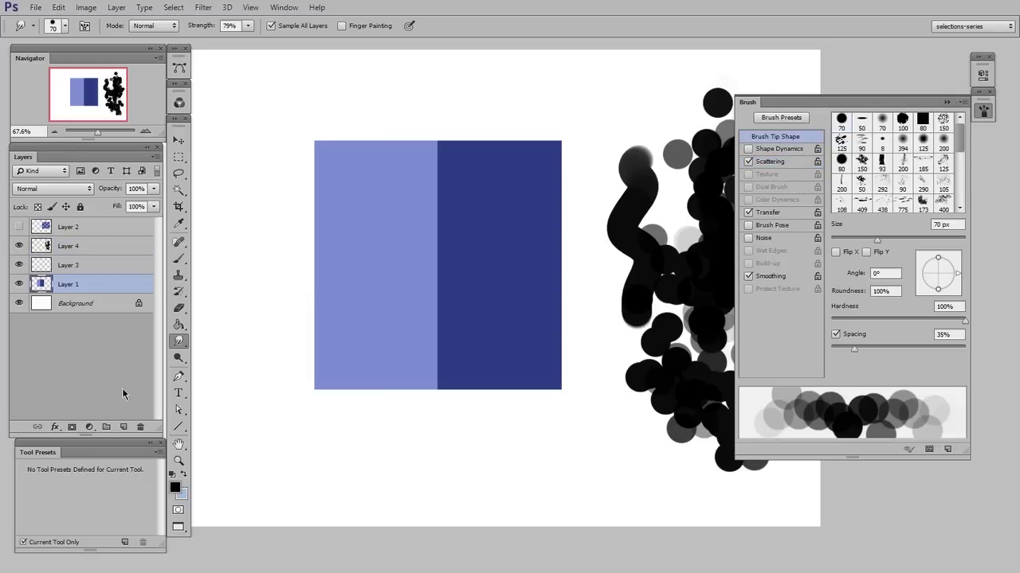
left_click(123, 428)
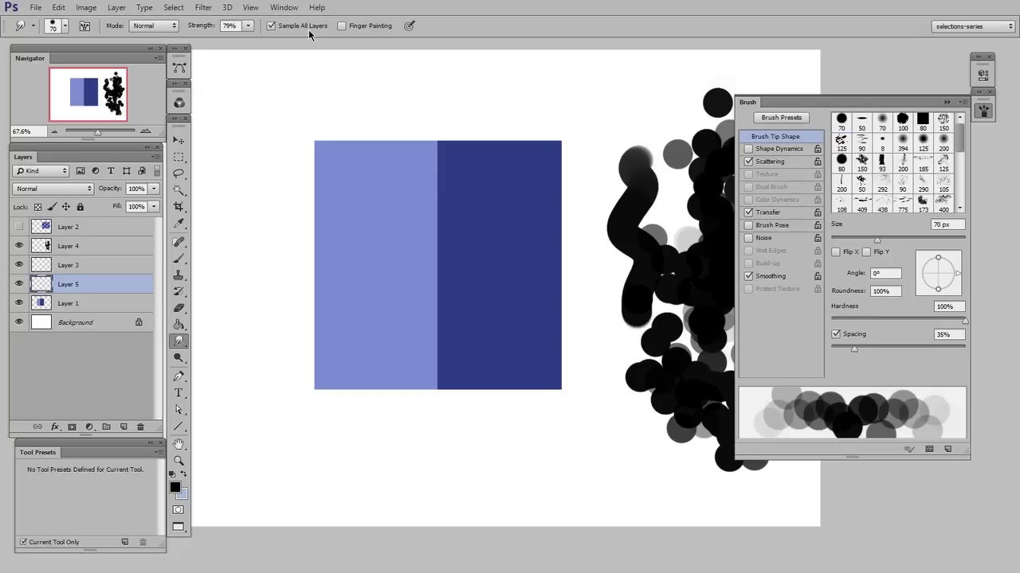
left_click(248, 27)
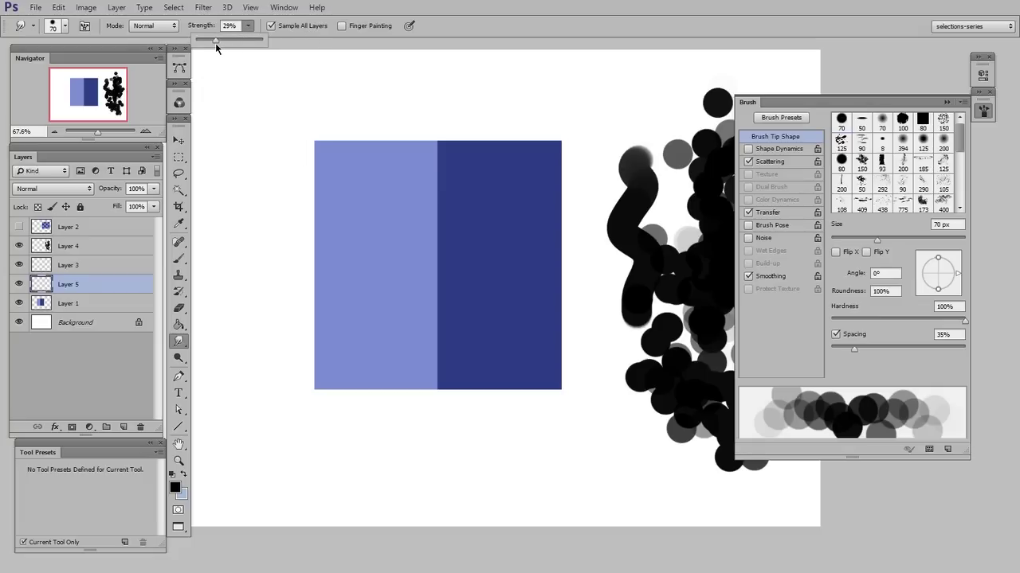
left_click(438, 212)
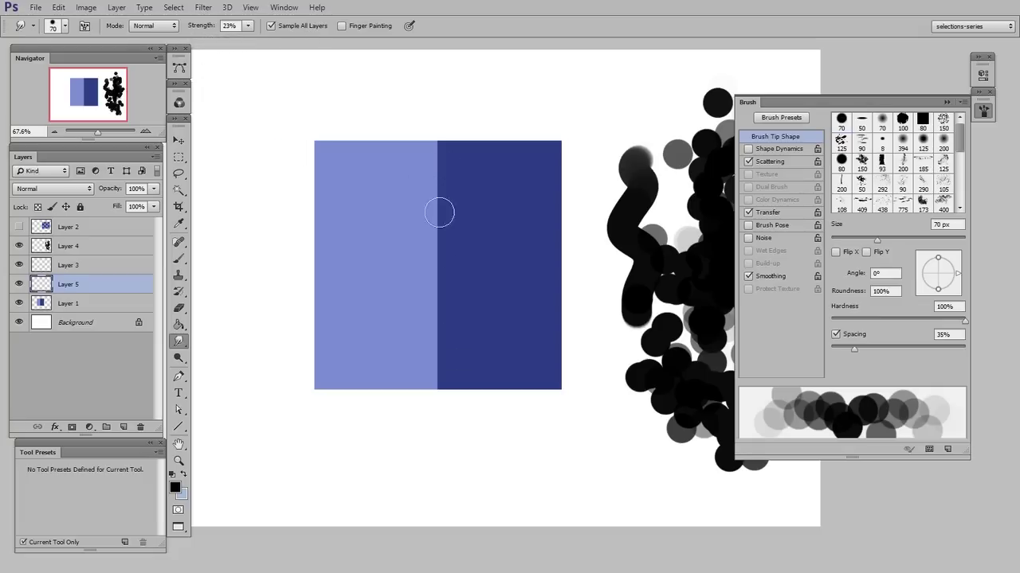
mouse_move(439, 212)
left_mouse_down()
mouse_move(434, 313)
mouse_move(438, 177)
mouse_move(454, 346)
left_mouse_up()
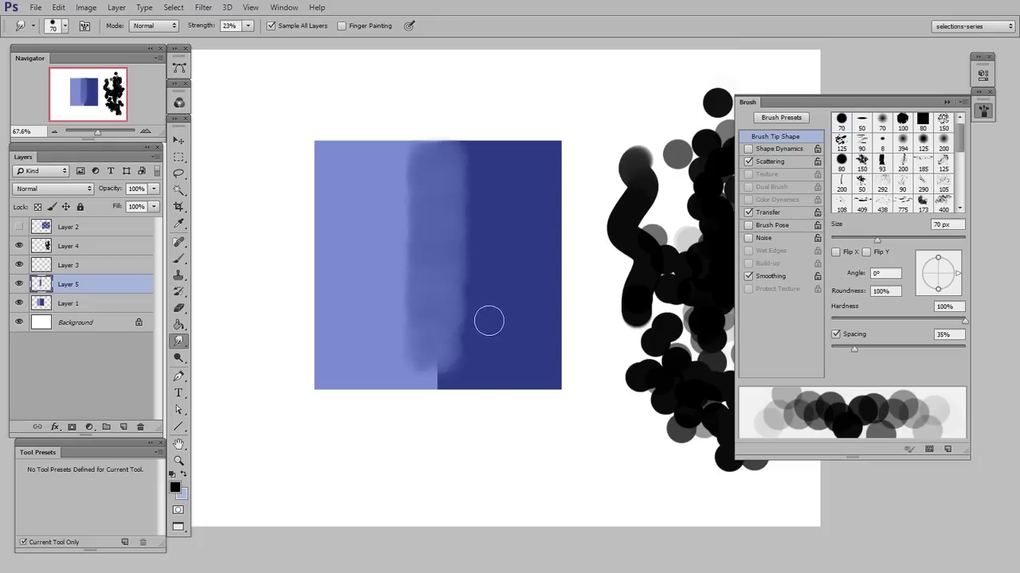
Step: Zoom in and smudge the dark band across the centre with 94 px and 105 px brushes
key("z")
mouse_move(501, 311)
left_mouse_down()
mouse_move(523, 312)
mouse_move(534, 343)
left_mouse_up()
key("r")
mouse_move(450, 411)
left_mouse_down()
mouse_move(432, 417)
mouse_move(446, 281)
mouse_move(378, 410)
mouse_move(382, 395)
left_mouse_up()
right_click(371, 325, "alt")
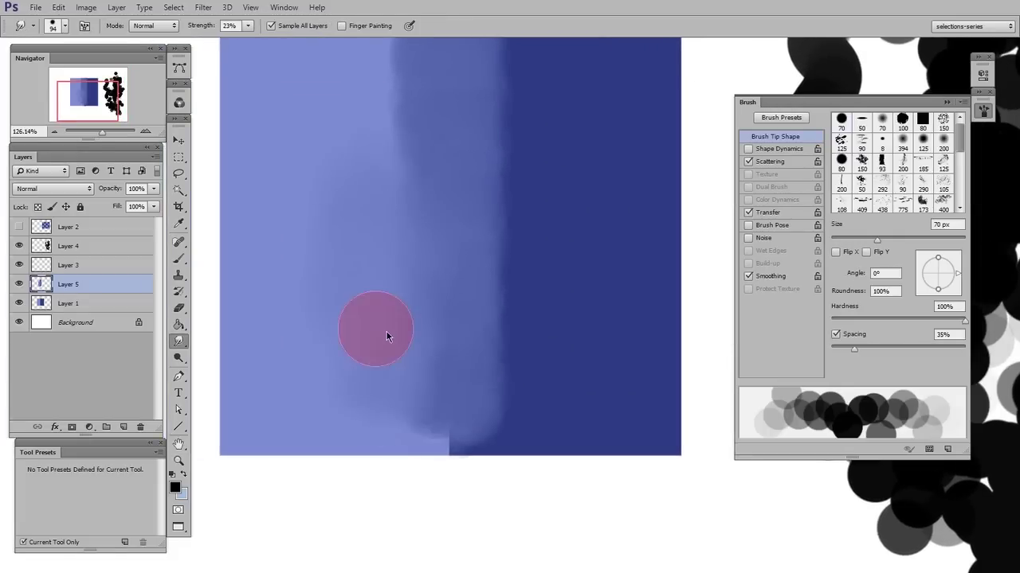
mouse_move(518, 280)
left_mouse_down()
mouse_move(528, 173)
mouse_move(512, 414)
mouse_move(535, 259)
left_mouse_up()
right_click(407, 424, "alt")
mouse_move(406, 425)
left_mouse_down()
mouse_move(446, 271)
mouse_move(359, 132)
left_mouse_up()
mouse_move(482, 292)
left_mouse_down()
mouse_move(443, 432)
mouse_move(462, 360)
mouse_move(521, 328)
mouse_move(523, 423)
left_mouse_up()
Step: Erase the smudging with a 70 px hard round eraser and clear Layer 5's contents
key("e")
right_click(579, 296)
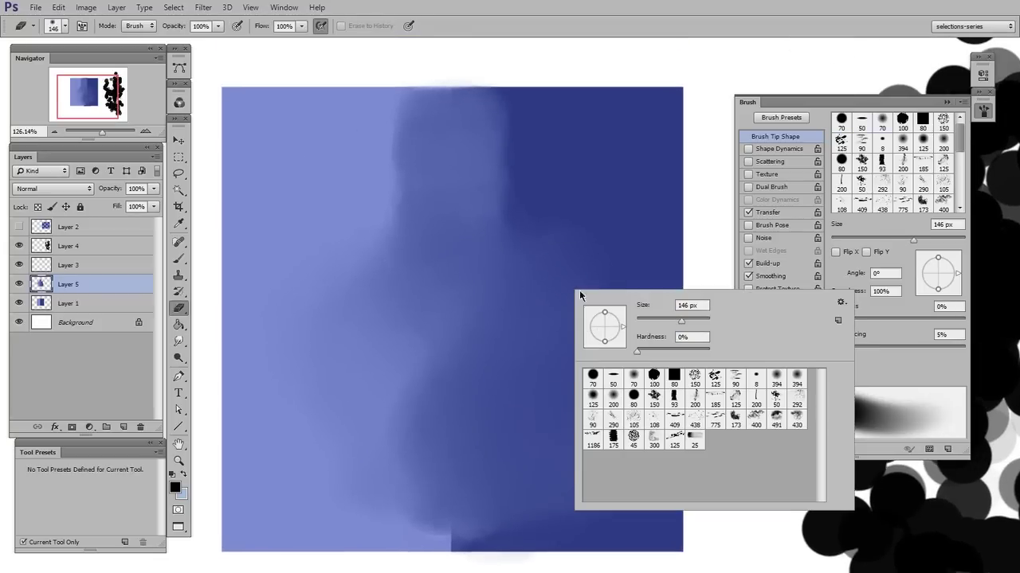
double_click(596, 373)
right_click(491, 146)
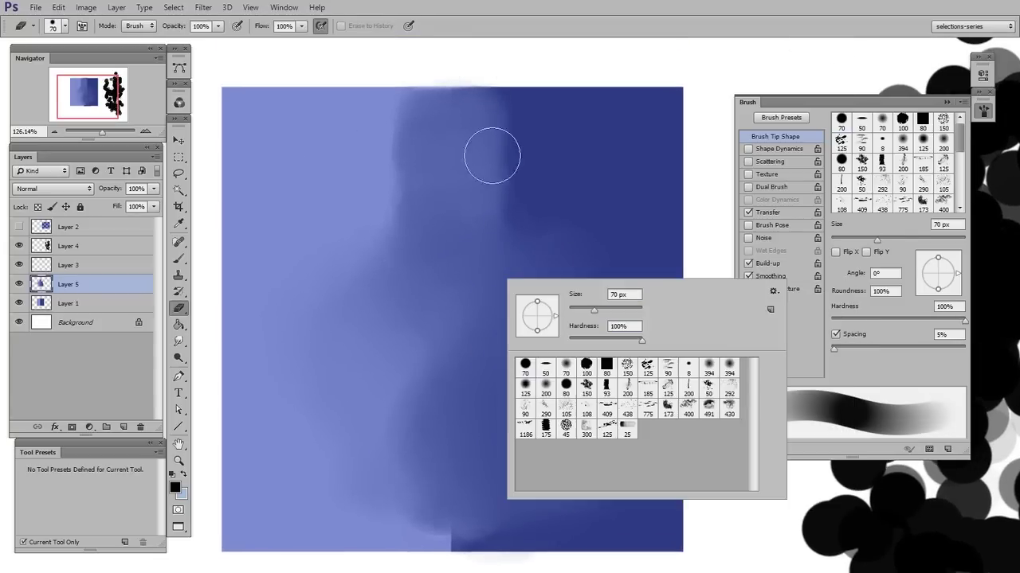
left_click_drag(490, 145, 497, 213)
left_click_drag(455, 85, 610, 421)
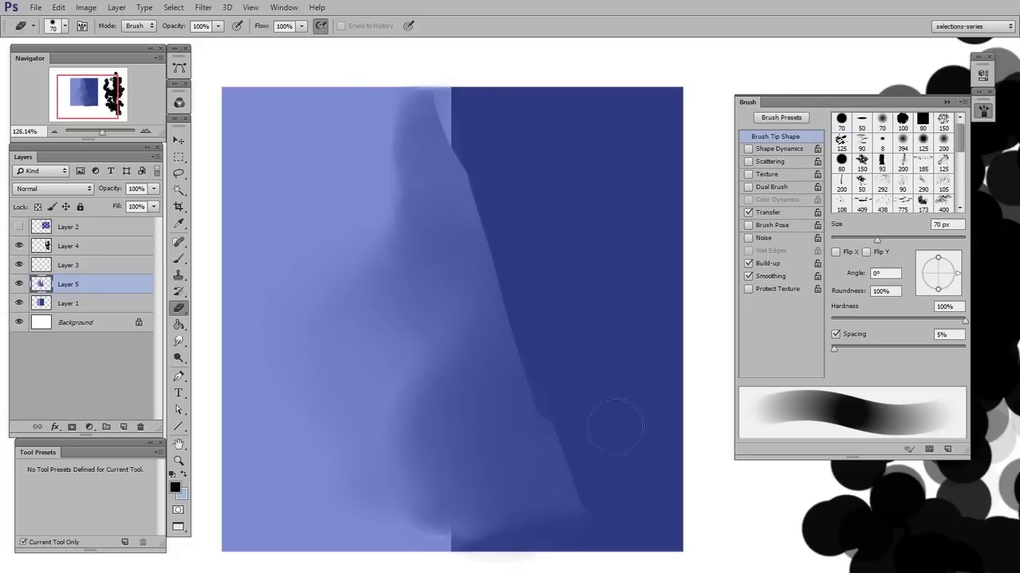
mouse_move(494, 99)
left_mouse_down()
mouse_move(316, 230)
mouse_move(236, 311)
mouse_move(502, 306)
left_mouse_up()
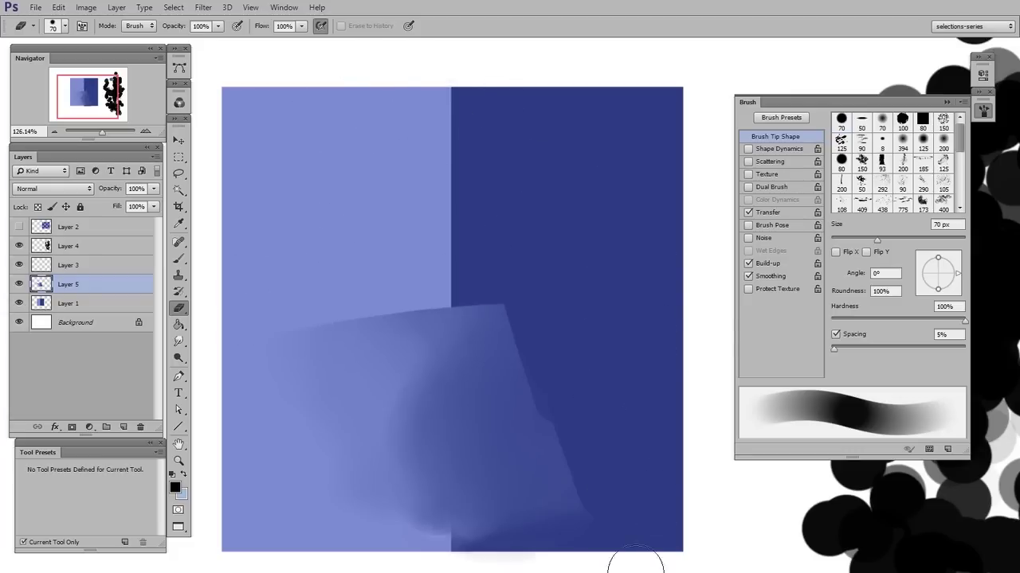
key("Delete")
key("r")
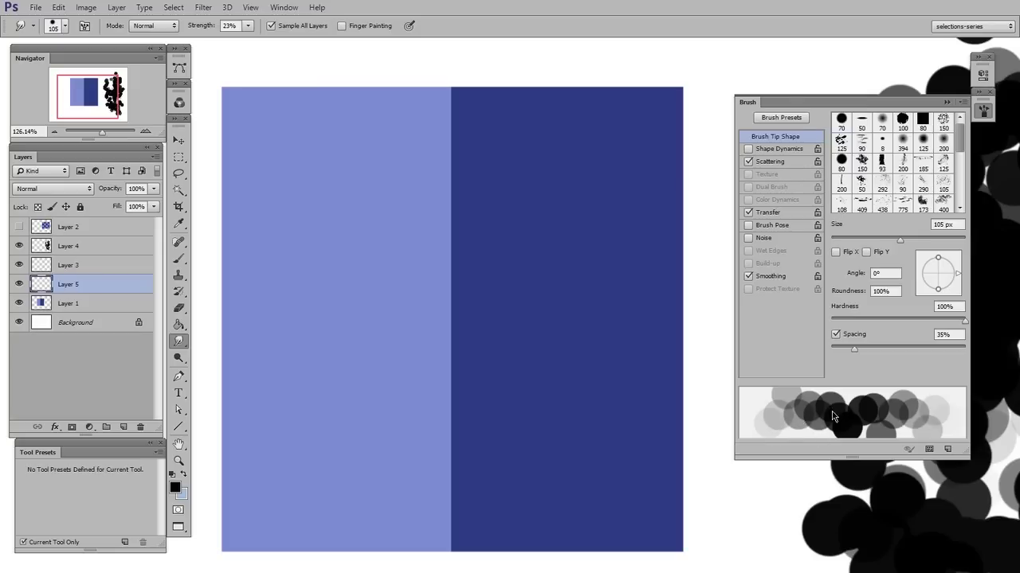
Step: Lower scatter, enable Shape Dynamics, raise spacing to 46%, and set Smudge strength to 12%
left_click(770, 162)
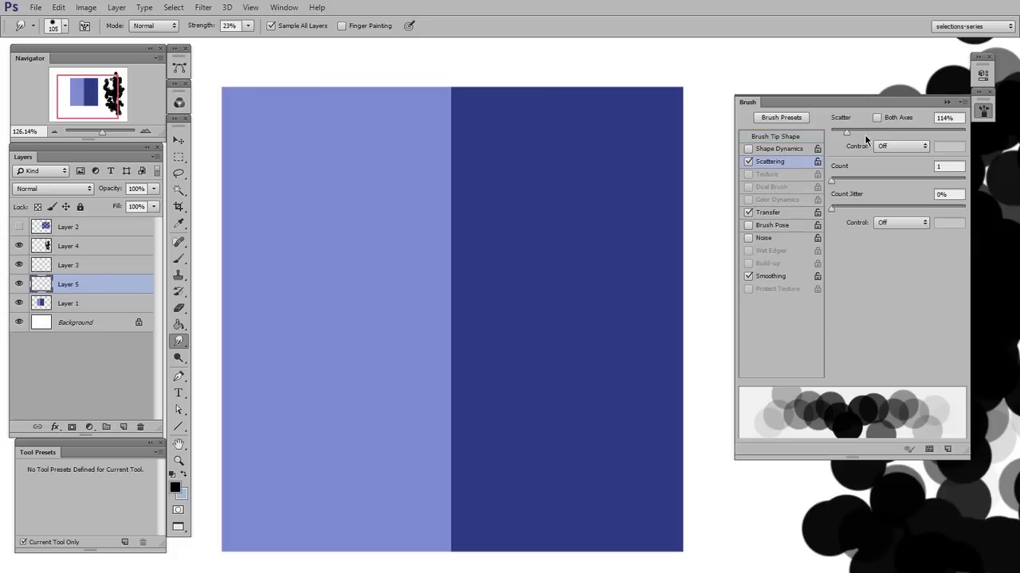
left_click_drag(847, 132, 836, 142)
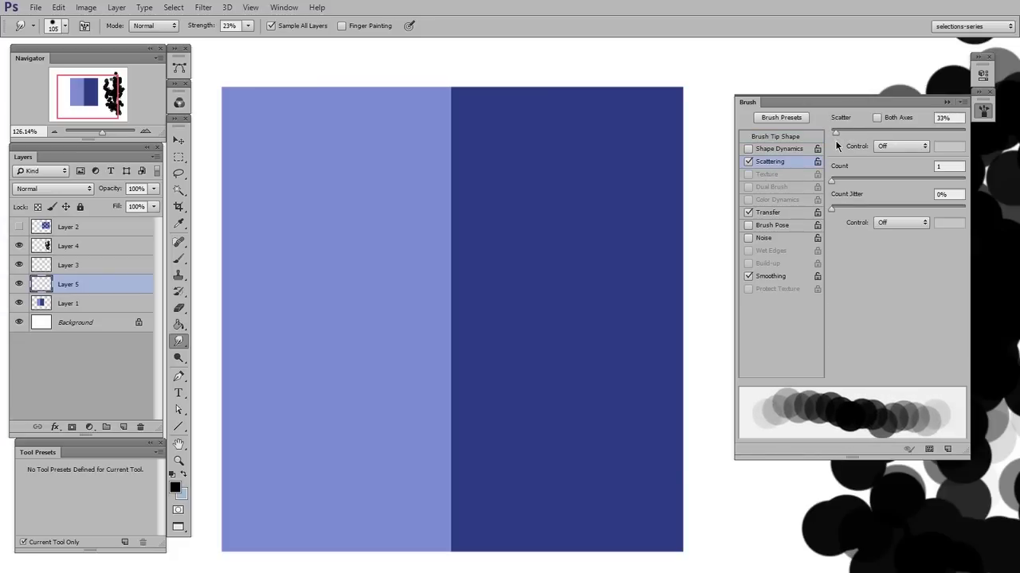
left_click(784, 150)
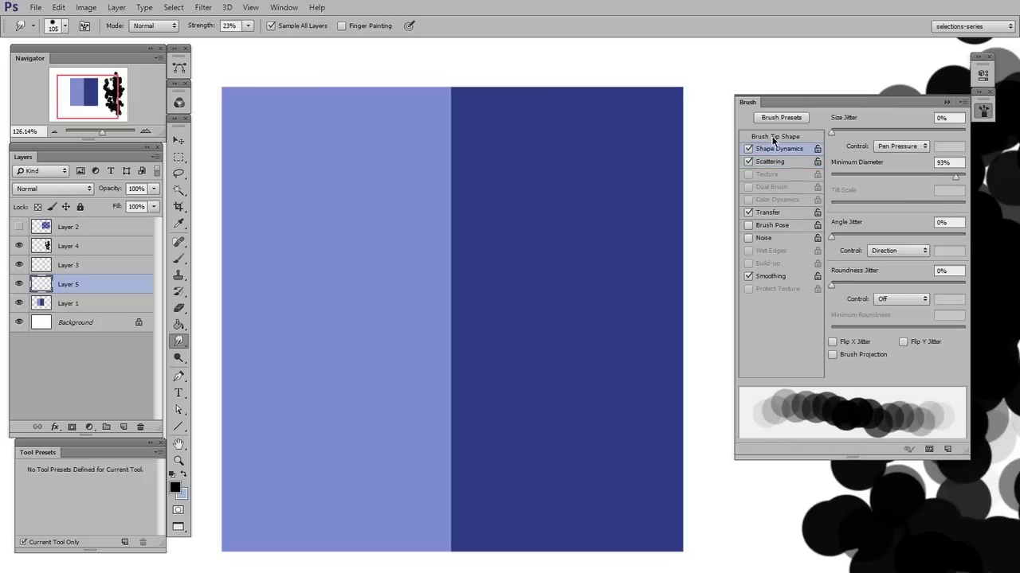
left_click(776, 136)
left_click_drag(855, 349, 862, 351)
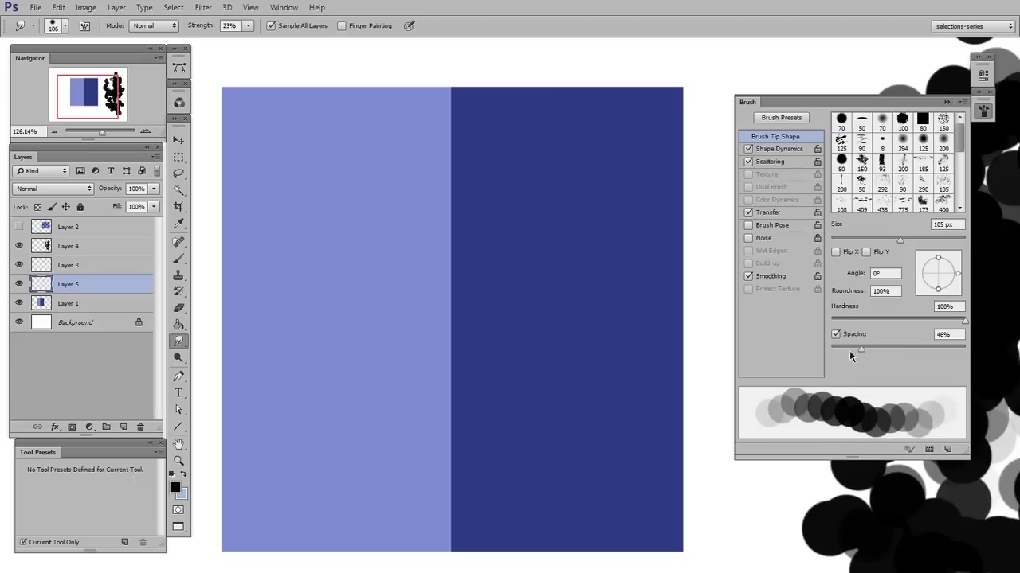
left_click(248, 26)
left_click_drag(466, 225, 453, 234)
Step: Smudge up and down the blue boundary with the 76 px brush, smearing the dark edge
left_click_drag(452, 117, 460, 548)
mouse_move(454, 158)
left_mouse_down()
mouse_move(444, 405)
mouse_move(409, 239)
mouse_move(450, 455)
left_mouse_up()
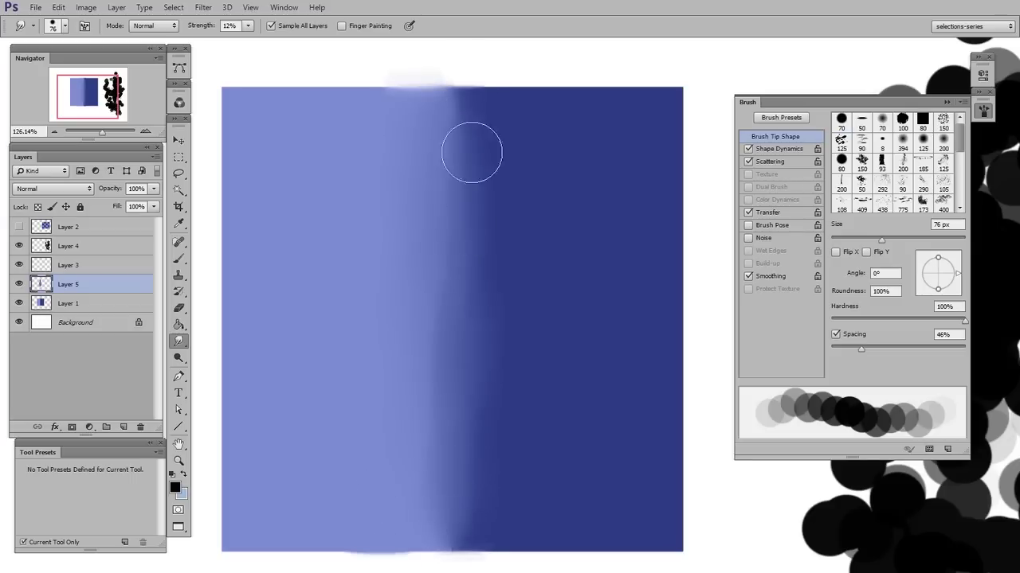
mouse_move(469, 151)
left_mouse_down()
mouse_move(499, 443)
mouse_move(515, 132)
left_mouse_up()
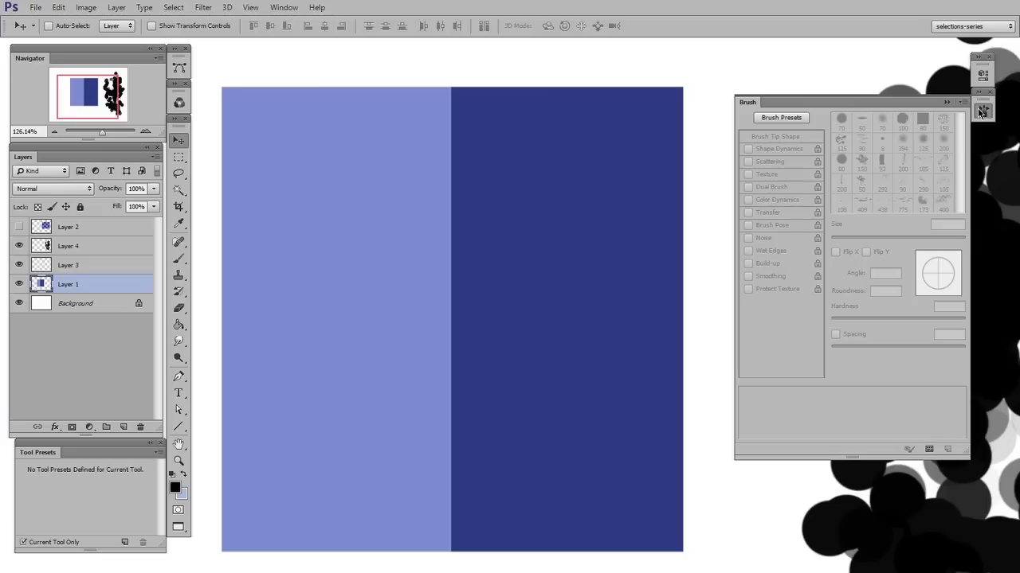
left_click(981, 112)
Step: On a new layer above Layer 1, smudge along the blue boundary and align the Tool Presets panel
scroll(523, 337, "down", 3)
scroll(482, 352, "up", 1)
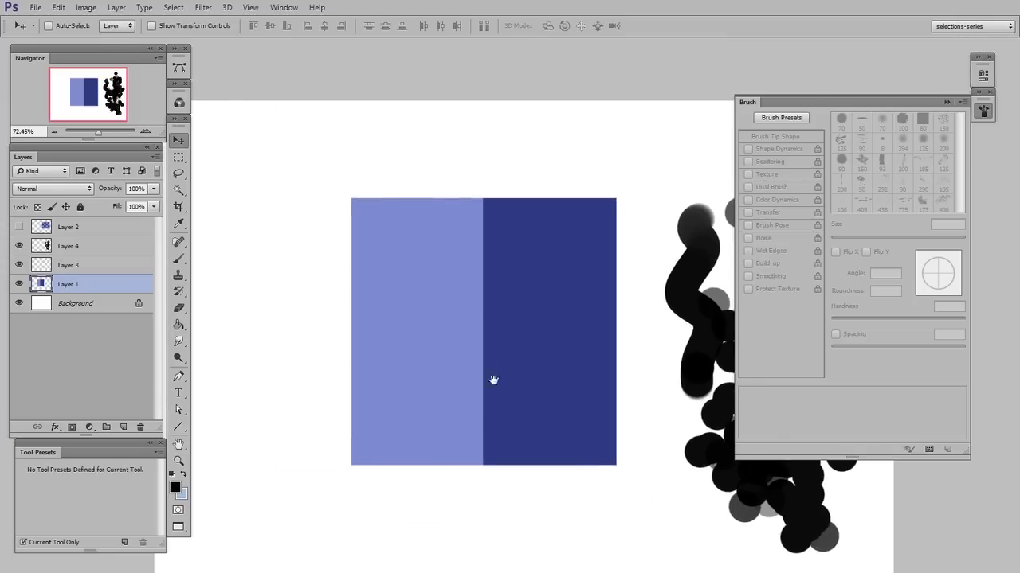
left_click(178, 341)
left_click(124, 427)
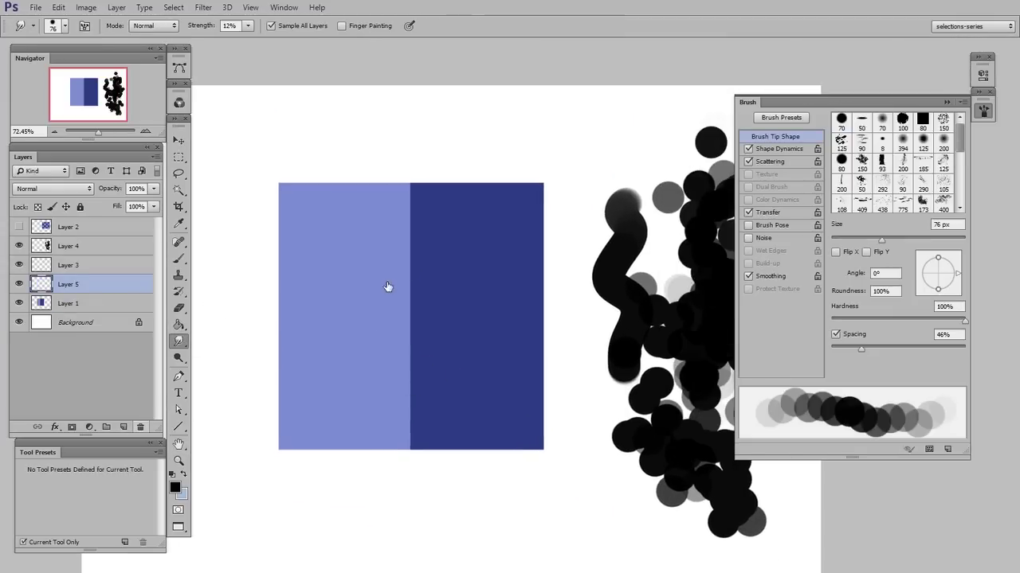
mouse_move(411, 239)
left_mouse_down()
mouse_move(414, 400)
mouse_move(417, 236)
mouse_move(407, 390)
mouse_move(383, 423)
mouse_move(438, 380)
left_mouse_up()
left_click_drag(119, 452, 122, 452)
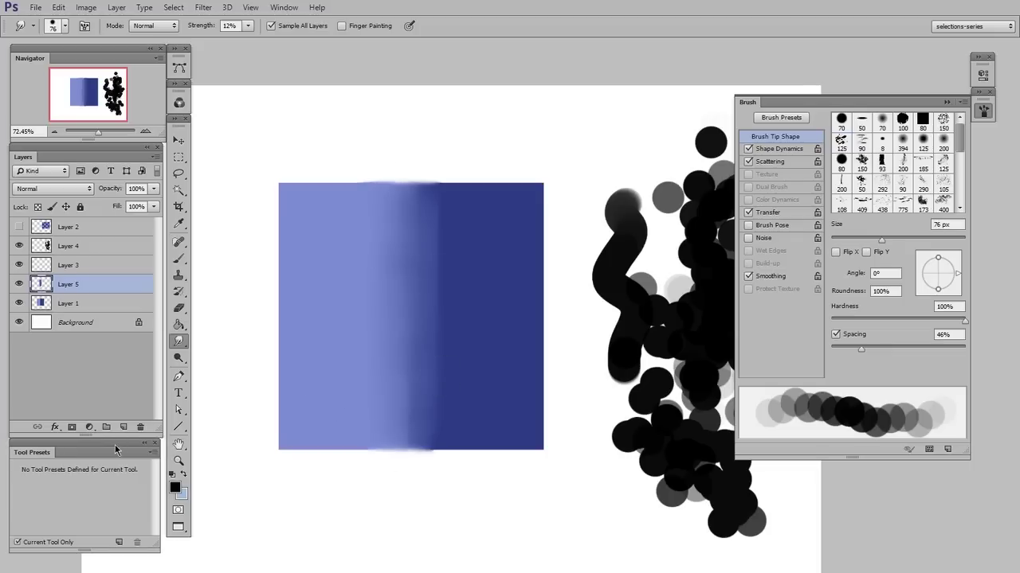
Step: Save the smudge settings as tool preset 'narrow smudge' and collapse the Brush panel
left_click(119, 543)
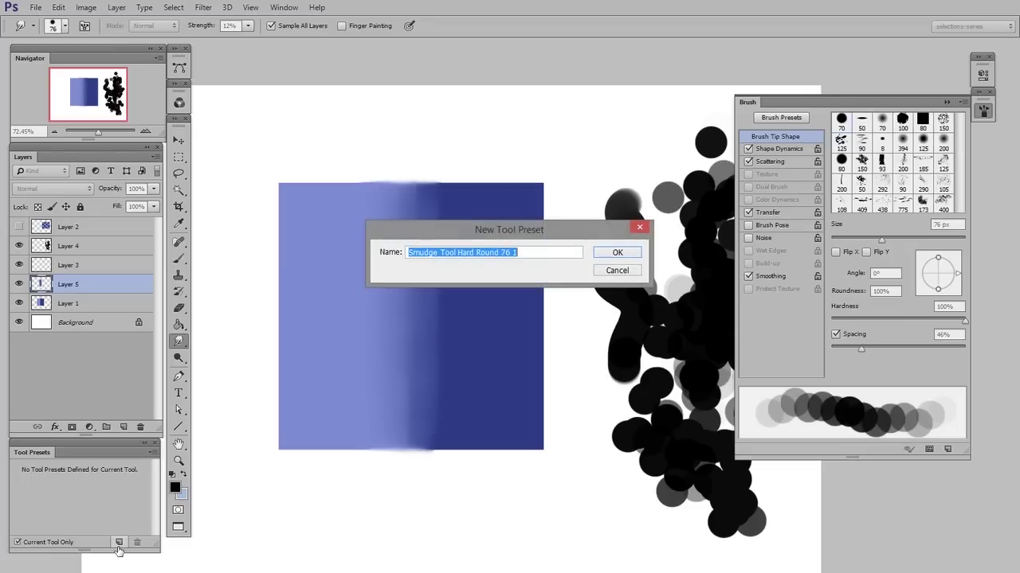
type("narrow ")
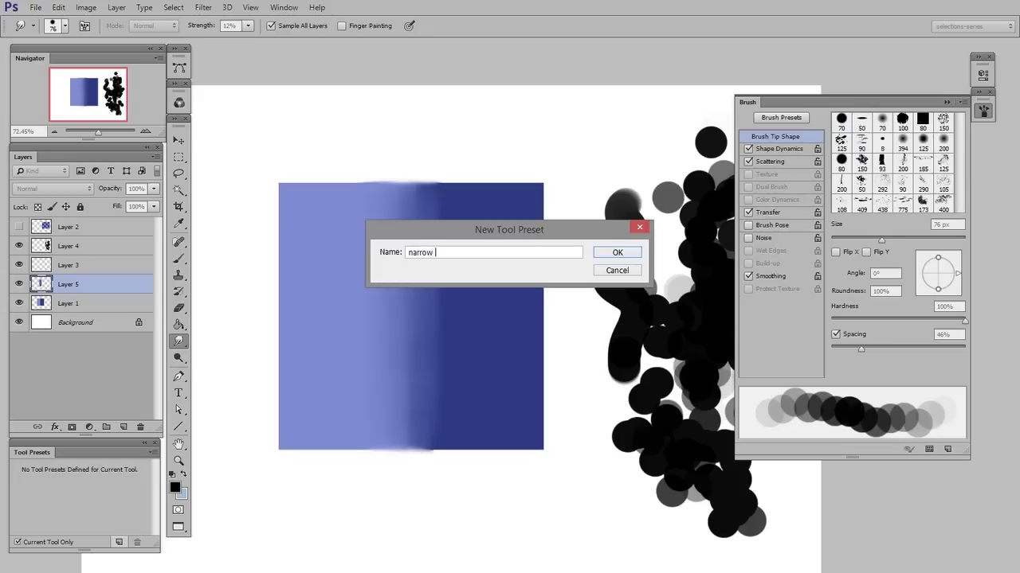
type("smudge")
key("Return")
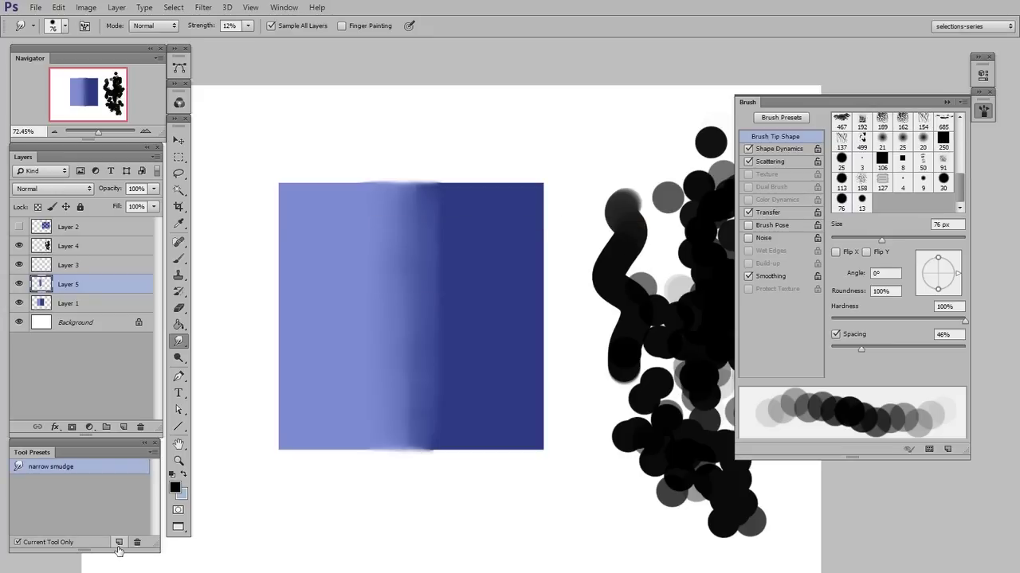
left_click(982, 113)
Step: Delete Layer 4 and Layer 5, then add a fresh empty layer
left_click_drag(96, 246, 140, 428)
left_click_drag(100, 267, 140, 428)
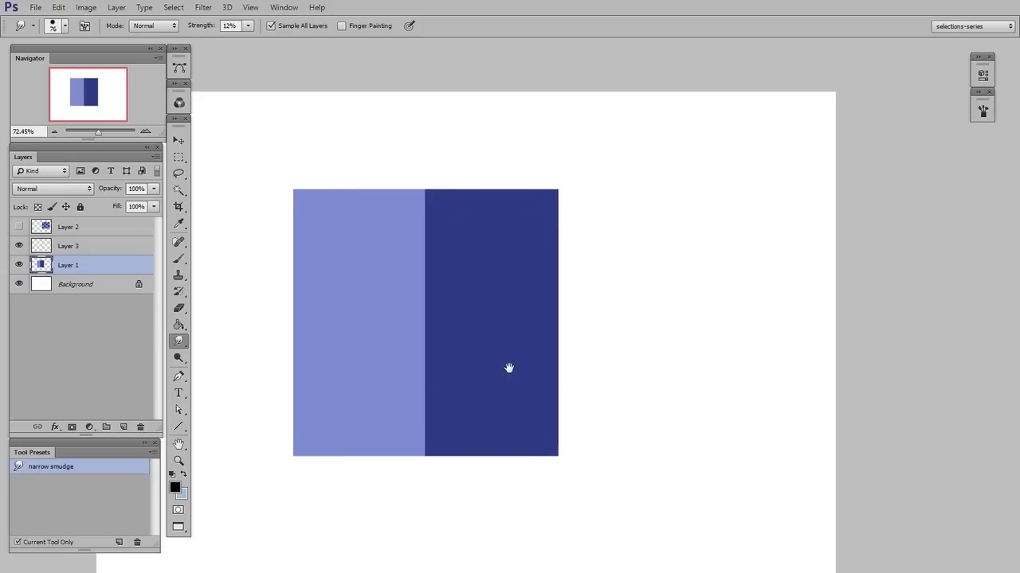
key("b")
key("ctrl+shift+alt+n")
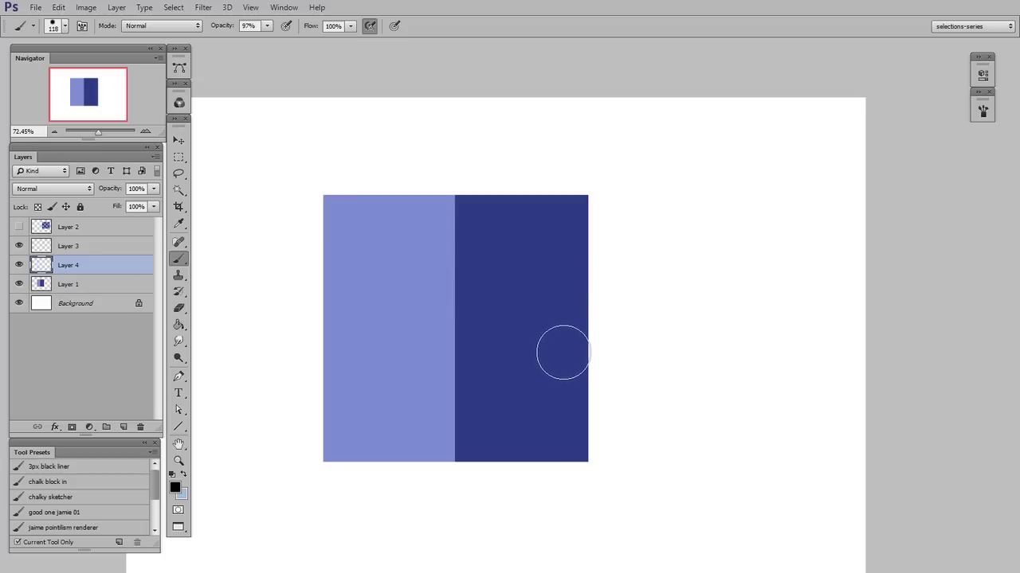
Step: Smudge down the boundary between the light and dark blue halves using the narrow smudge preset
left_click(181, 344)
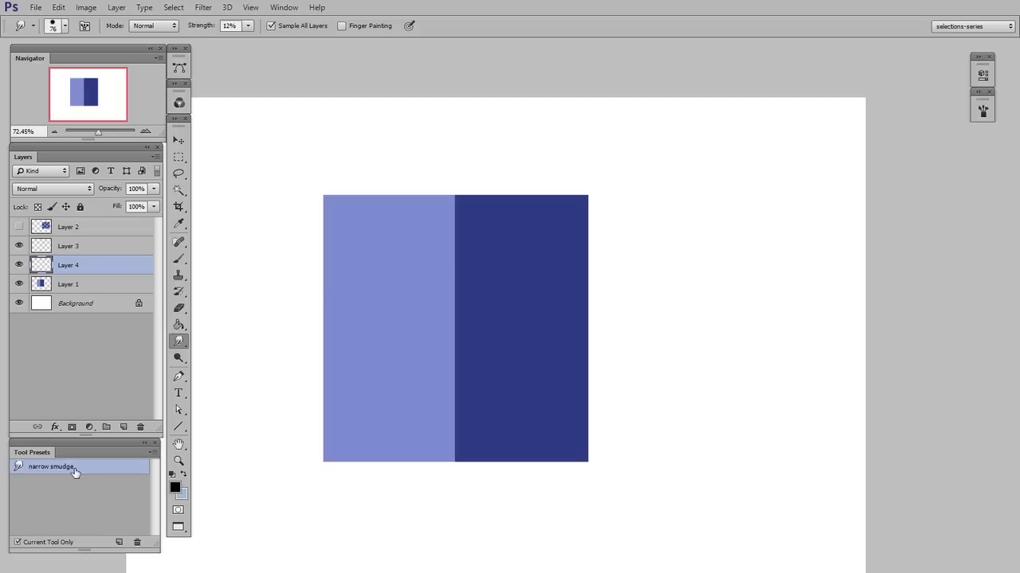
left_click_drag(453, 247, 456, 398)
mouse_move(456, 199)
left_mouse_down()
mouse_move(457, 455)
mouse_move(431, 385)
left_mouse_up()
left_click_drag(423, 199, 405, 411)
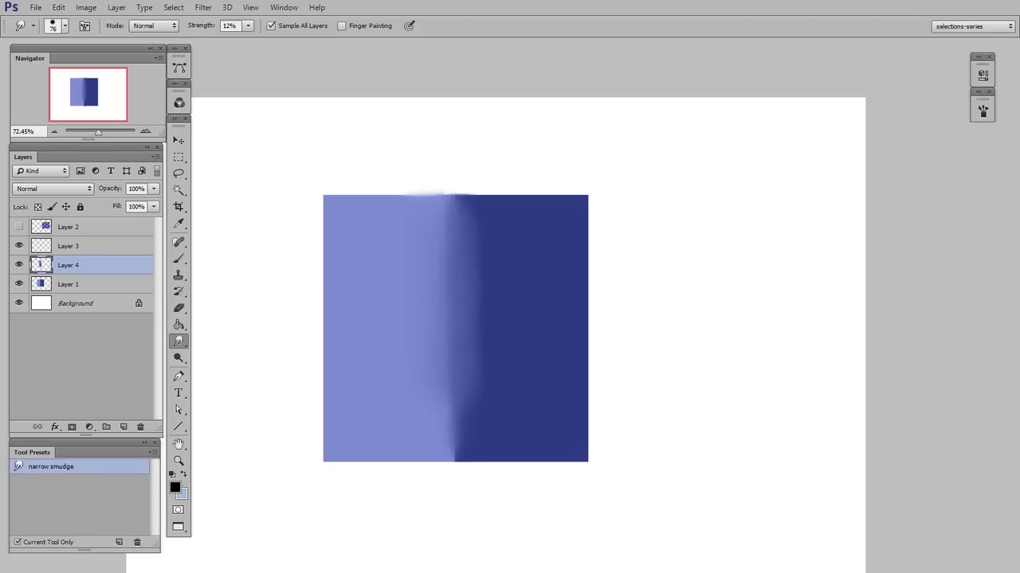
Step: Hide Layers 4 and 1, show the checkerboard, move it toward the page centre and add a layer above it
left_click(19, 265)
left_click(19, 284)
left_click(19, 227)
left_click(75, 227)
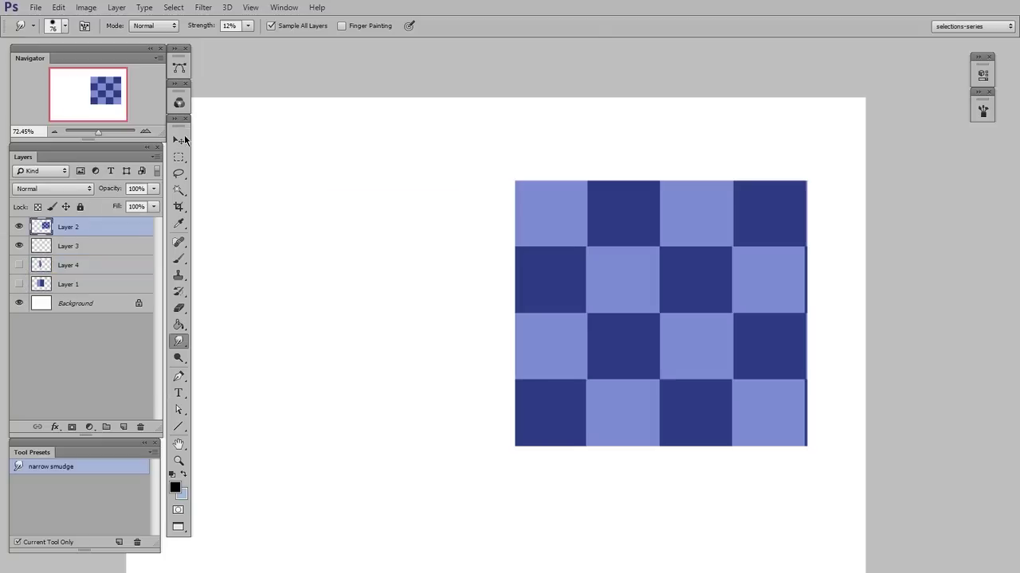
left_click(179, 140)
left_click_drag(662, 373, 494, 382)
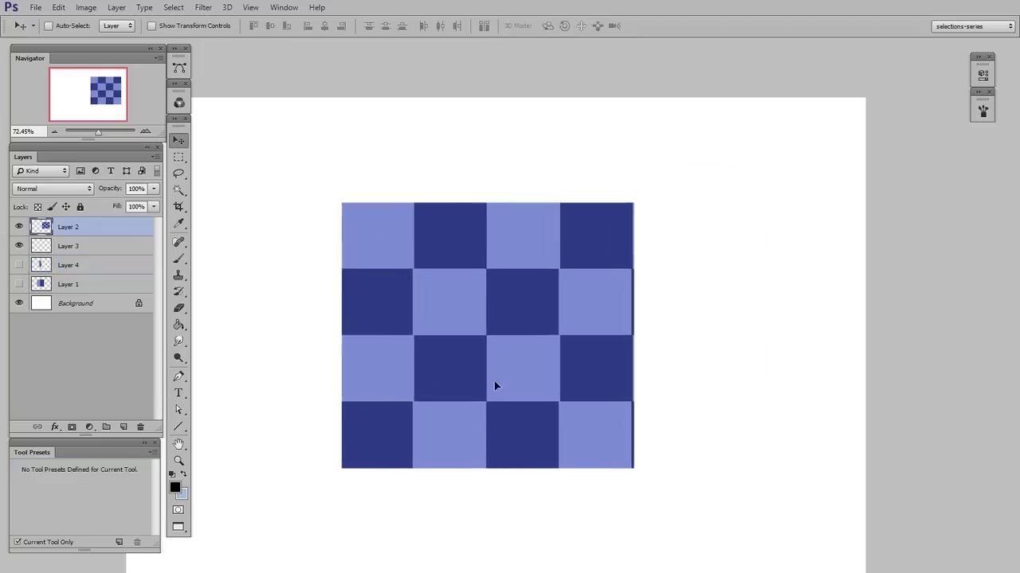
left_click(123, 428)
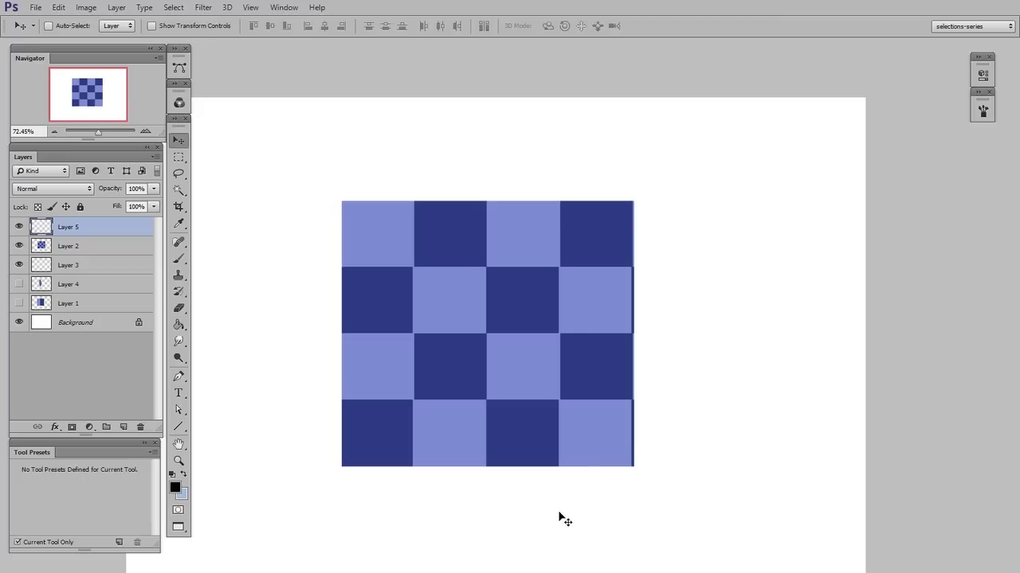
Step: Set the Smudge tool to 3% strength, 68% spacing, 60% hardness and 316 px size
left_click(179, 341)
left_click(983, 112)
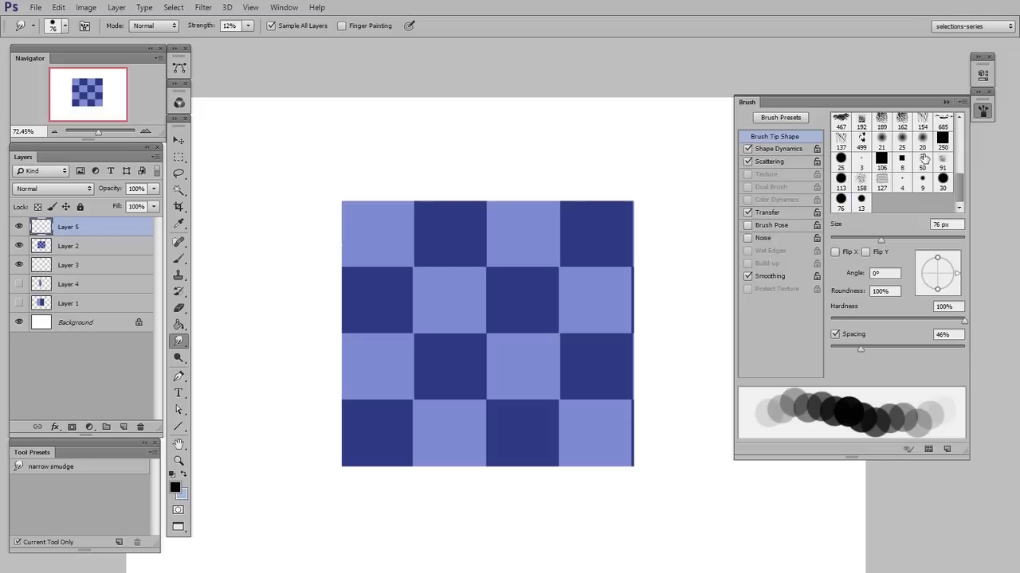
left_click(246, 28)
left_click_drag(243, 45, 241, 41)
left_click_drag(860, 348, 876, 349)
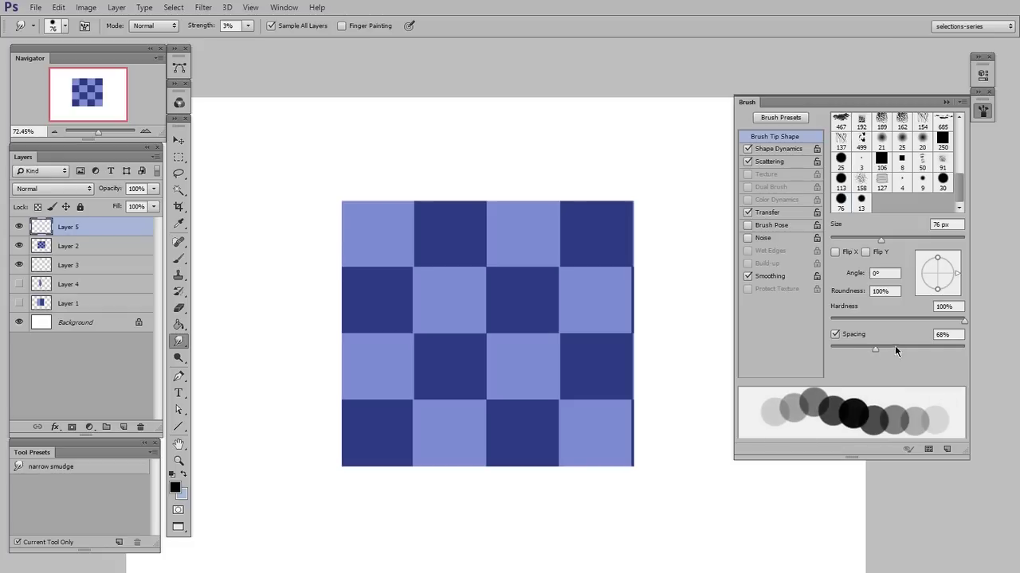
mouse_move(955, 322)
left_mouse_down()
mouse_move(891, 322)
mouse_move(910, 322)
left_mouse_up()
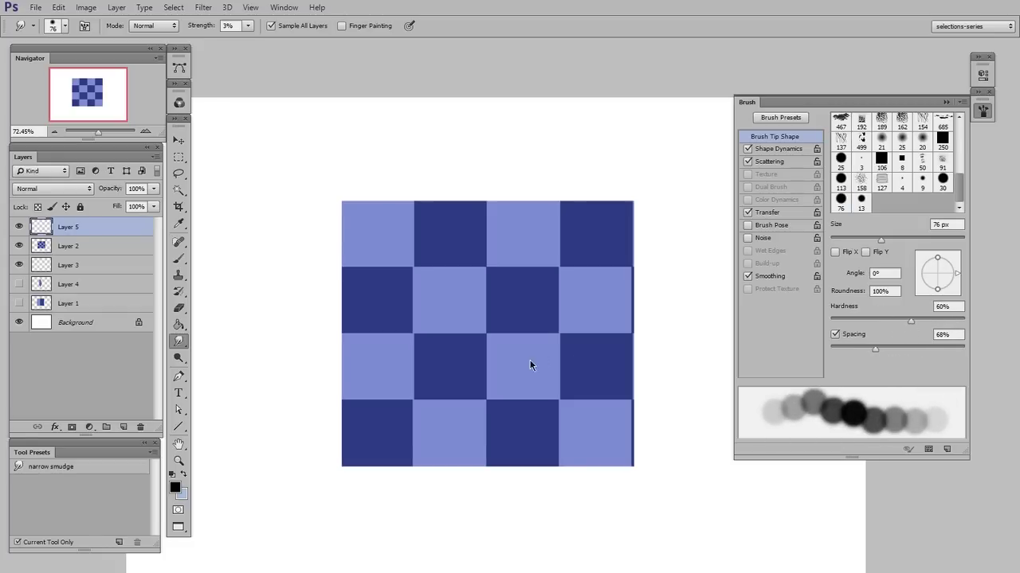
mouse_move(491, 369)
left_mouse_down()
mouse_move(556, 347)
mouse_move(492, 312)
mouse_move(481, 386)
mouse_move(491, 283)
mouse_move(389, 402)
mouse_move(402, 471)
mouse_move(613, 389)
mouse_move(606, 426)
mouse_move(623, 346)
mouse_move(574, 265)
mouse_move(586, 239)
mouse_move(617, 309)
mouse_move(426, 413)
mouse_move(397, 321)
mouse_move(523, 296)
mouse_move(564, 398)
left_mouse_up()
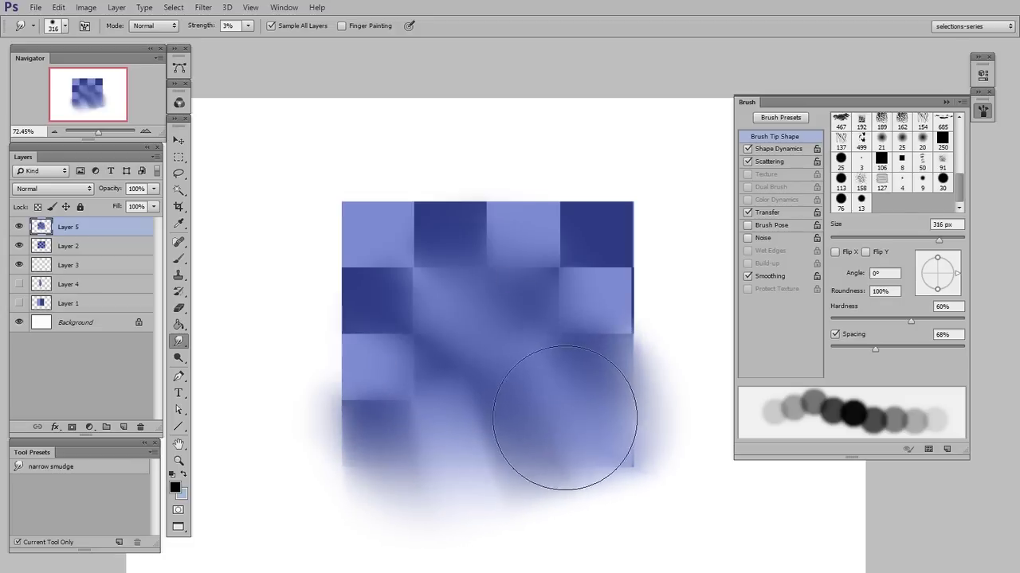
Step: Test-smudge the checkerboard, restoring 100% hardness and shrinking the brush along the way
mouse_move(564, 419)
left_mouse_down()
mouse_move(552, 428)
mouse_move(582, 403)
left_mouse_up()
mouse_move(914, 320)
left_mouse_down()
mouse_move(871, 324)
mouse_move(961, 324)
left_mouse_up()
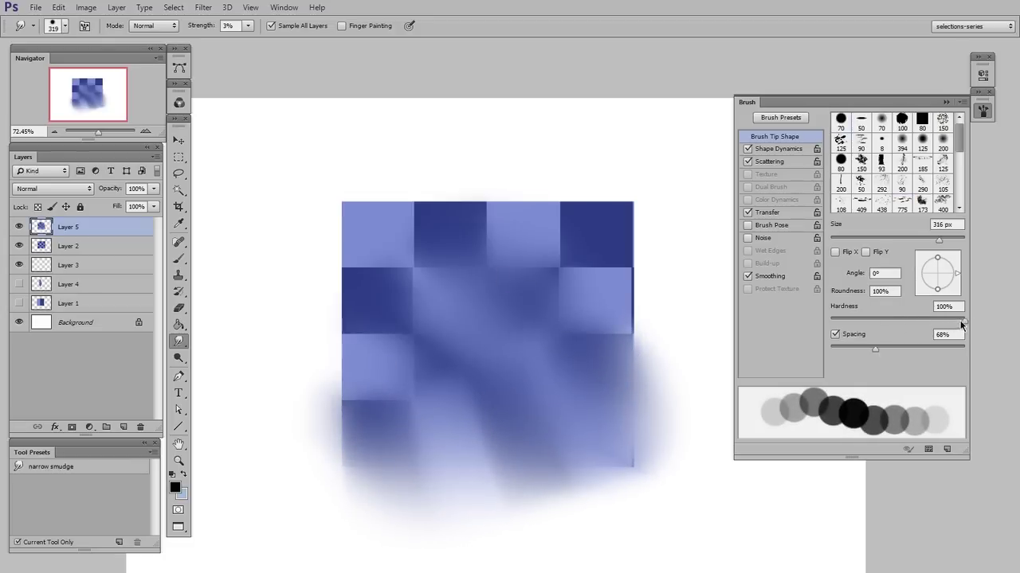
mouse_move(444, 303)
left_mouse_down()
mouse_move(403, 317)
mouse_move(415, 311)
mouse_move(385, 338)
mouse_move(424, 231)
mouse_move(365, 308)
mouse_move(362, 235)
mouse_move(464, 246)
mouse_move(477, 260)
mouse_move(568, 281)
mouse_move(605, 366)
left_mouse_up()
mouse_move(403, 361)
left_mouse_down()
mouse_move(421, 361)
mouse_move(398, 405)
left_mouse_up()
left_click(509, 322, "ctrl")
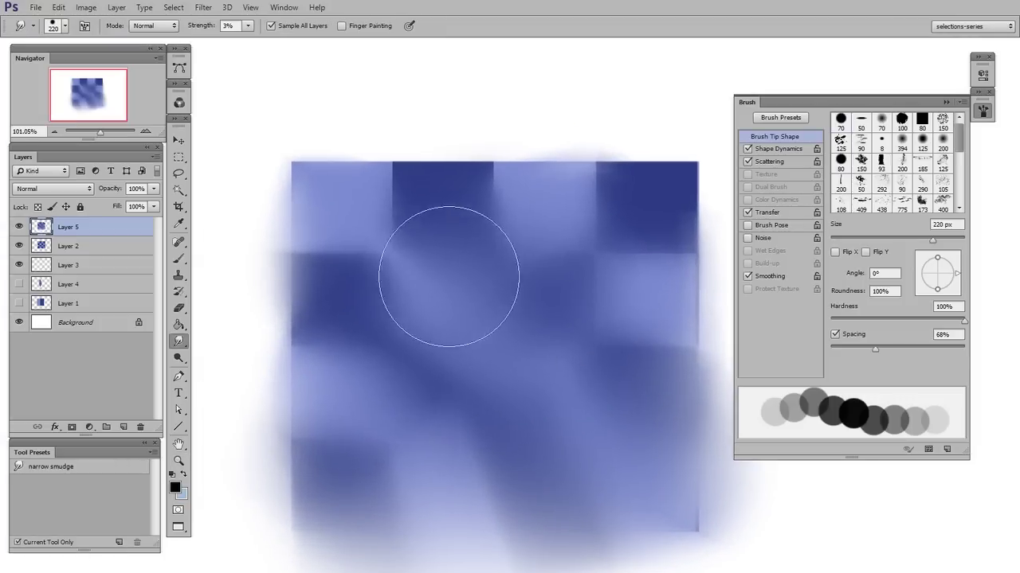
mouse_move(448, 276)
left_mouse_down()
mouse_move(446, 246)
mouse_move(351, 310)
mouse_move(408, 224)
mouse_move(532, 290)
mouse_move(620, 269)
mouse_move(669, 300)
mouse_move(583, 407)
mouse_move(428, 402)
mouse_move(465, 425)
mouse_move(369, 353)
mouse_move(388, 516)
mouse_move(648, 438)
mouse_move(550, 508)
mouse_move(481, 215)
left_mouse_up()
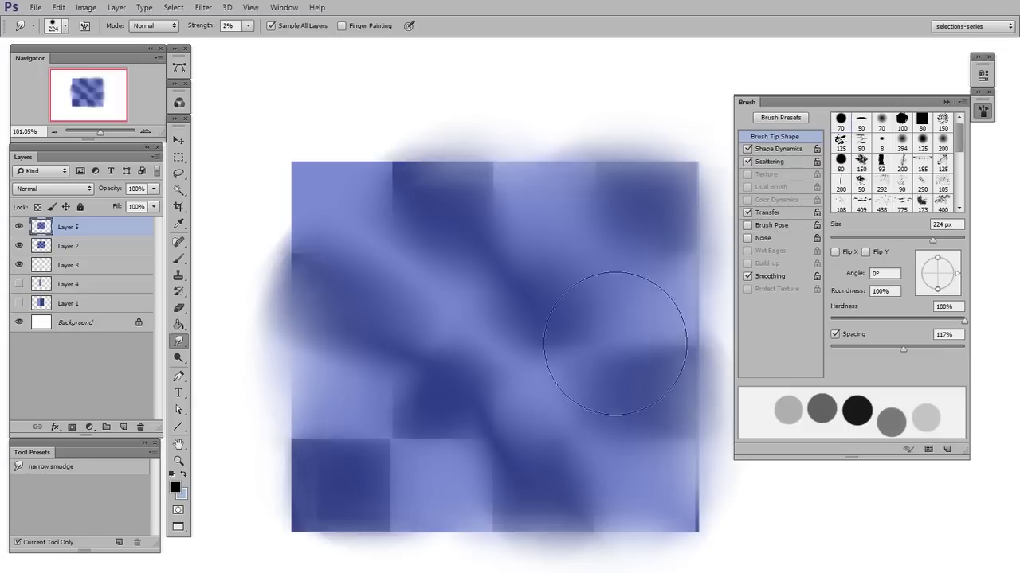
Step: Save the current smudge settings as a new tool preset named 'soft smudge'
left_click(121, 543)
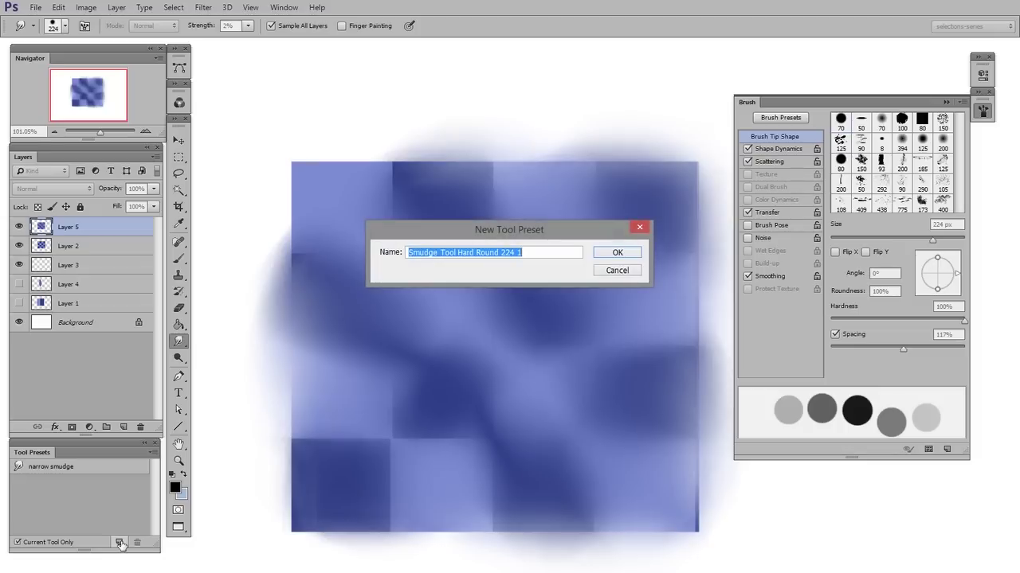
type("soft smudge")
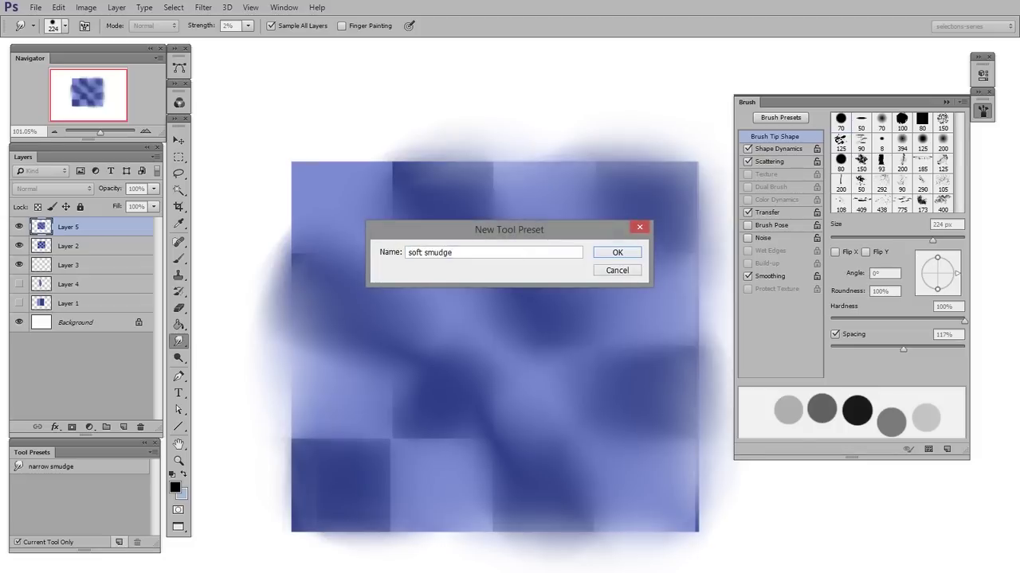
key("Return")
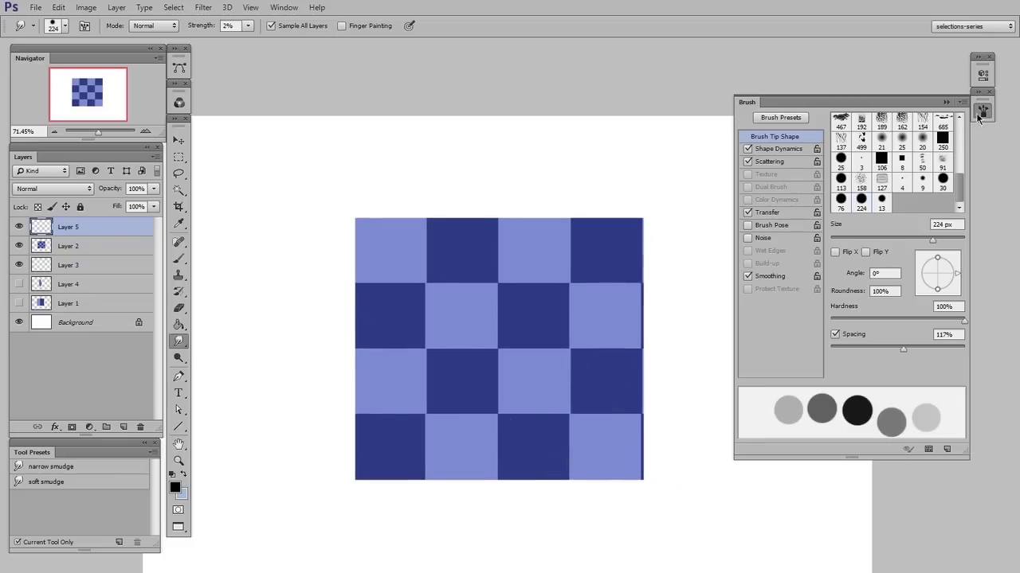
Step: Smear the top-centre squares with soft smudge, then a vertical band down the left with narrow smudge
left_click(982, 112)
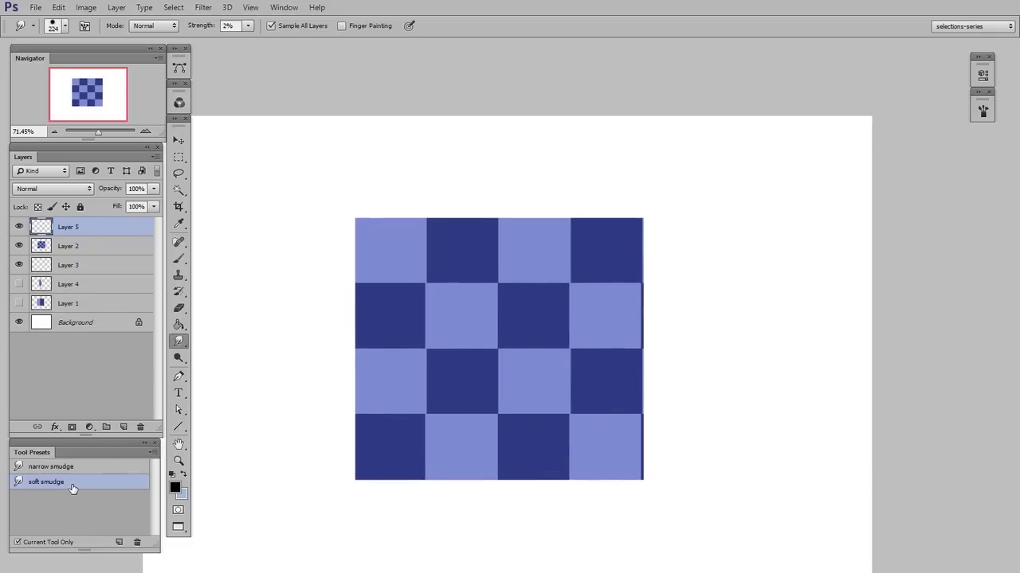
mouse_move(505, 260)
left_mouse_down()
mouse_move(504, 228)
mouse_move(533, 265)
mouse_move(607, 269)
mouse_move(614, 329)
left_mouse_up()
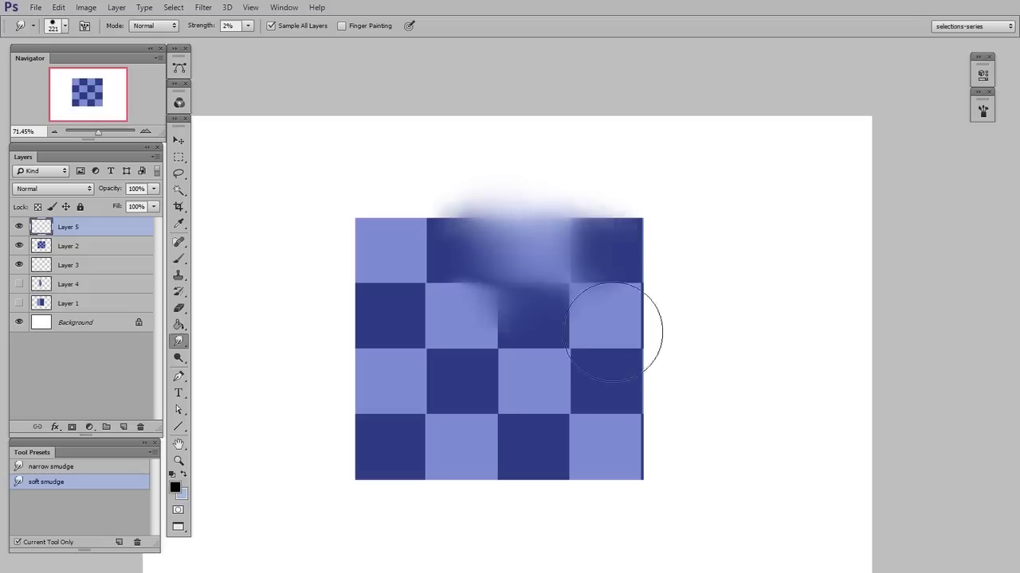
left_click(73, 467)
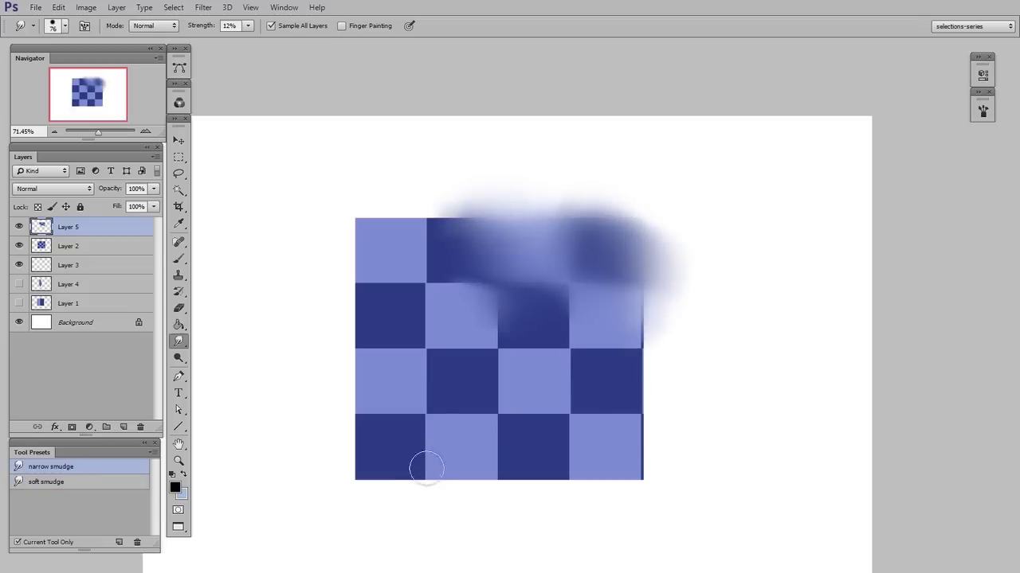
mouse_move(426, 466)
left_mouse_down()
mouse_move(433, 341)
mouse_move(420, 493)
mouse_move(402, 367)
mouse_move(360, 416)
left_mouse_up()
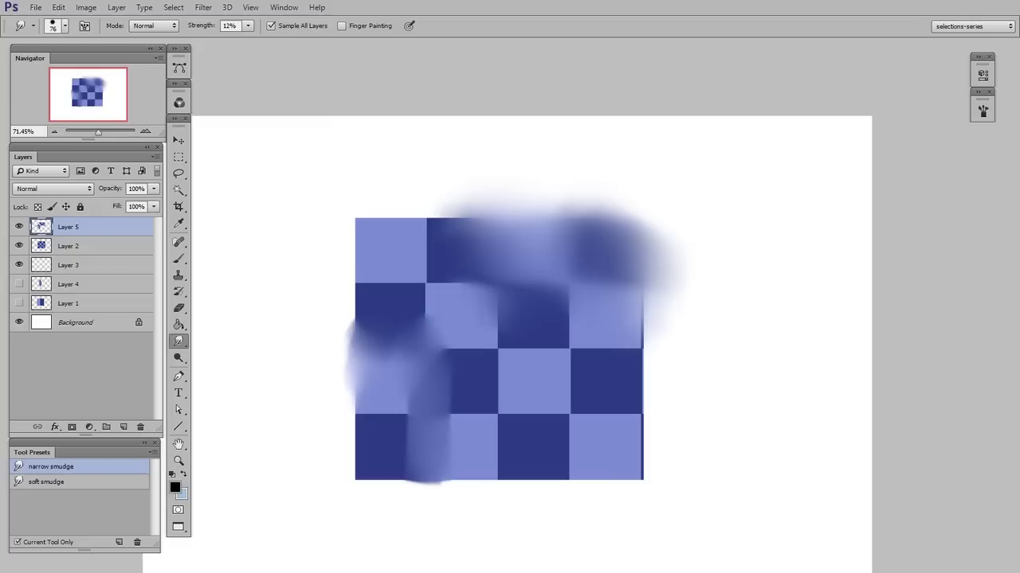
left_click(982, 111)
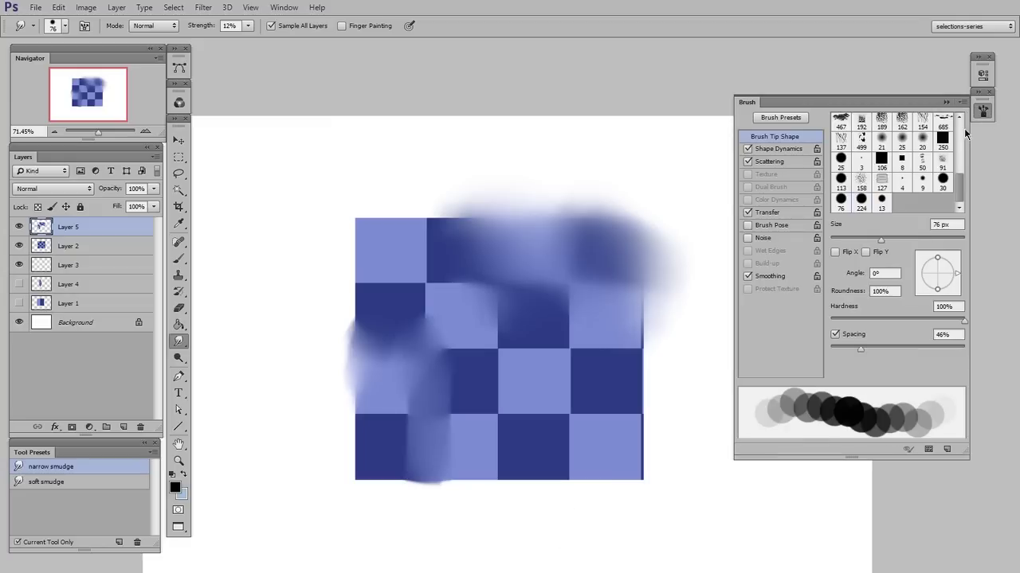
left_click(982, 111)
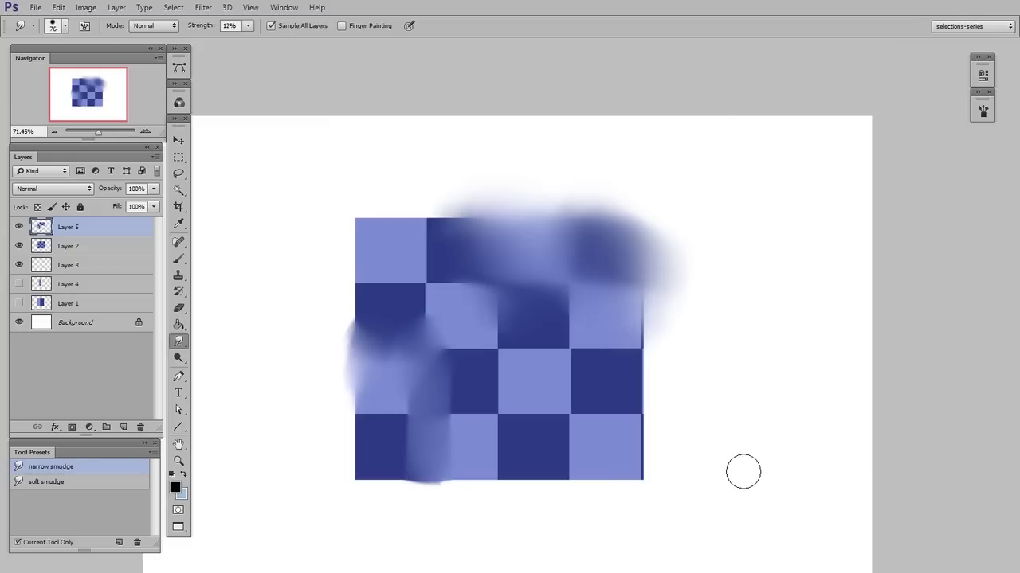